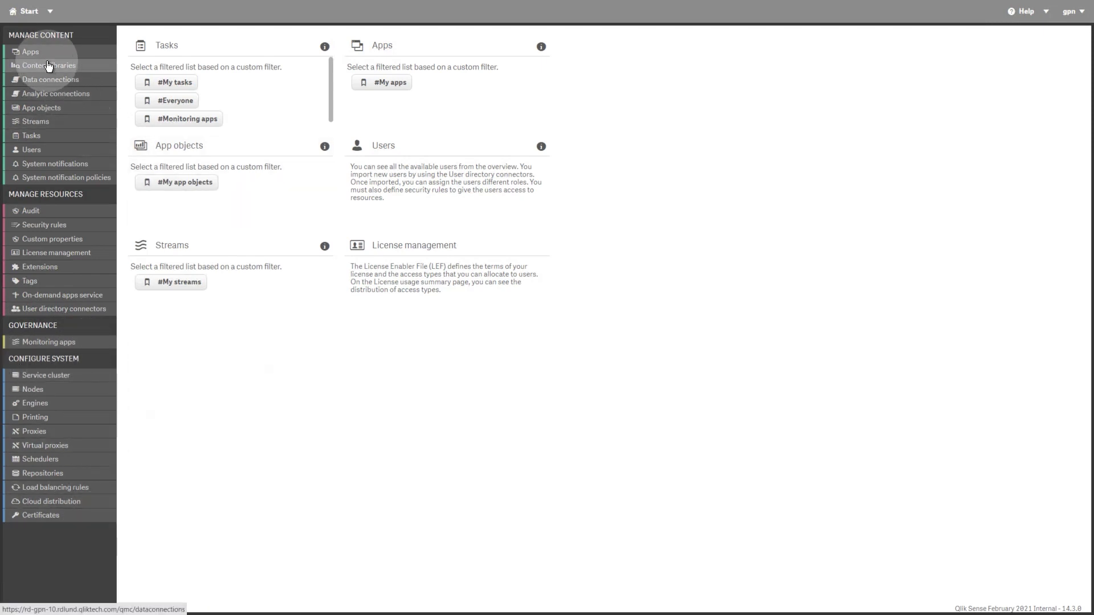
Publish the ABC Sales - Sweden app from the Apps list to the Everyone stream
{"action": "left_click", "coordinate": [30, 51]}
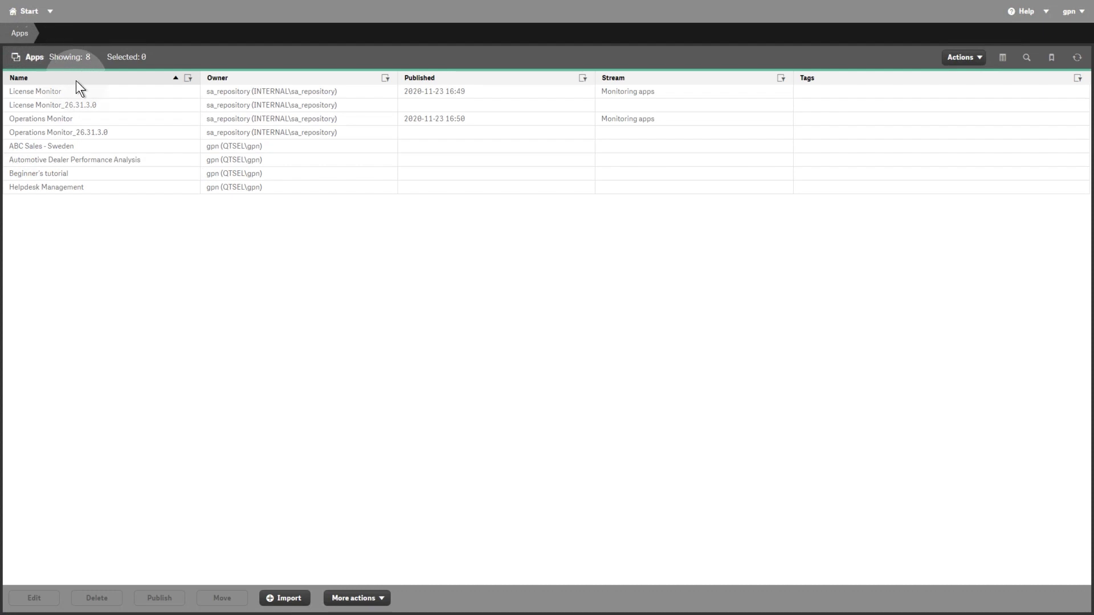
{"action": "left_click", "coordinate": [104, 148]}
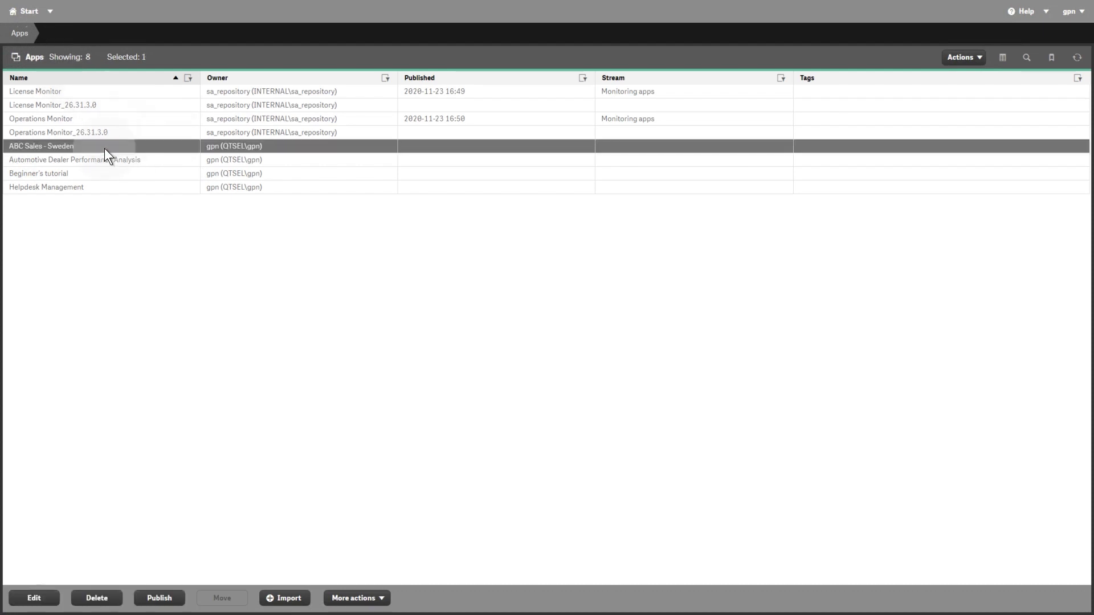
{"action": "left_click", "coordinate": [168, 595]}
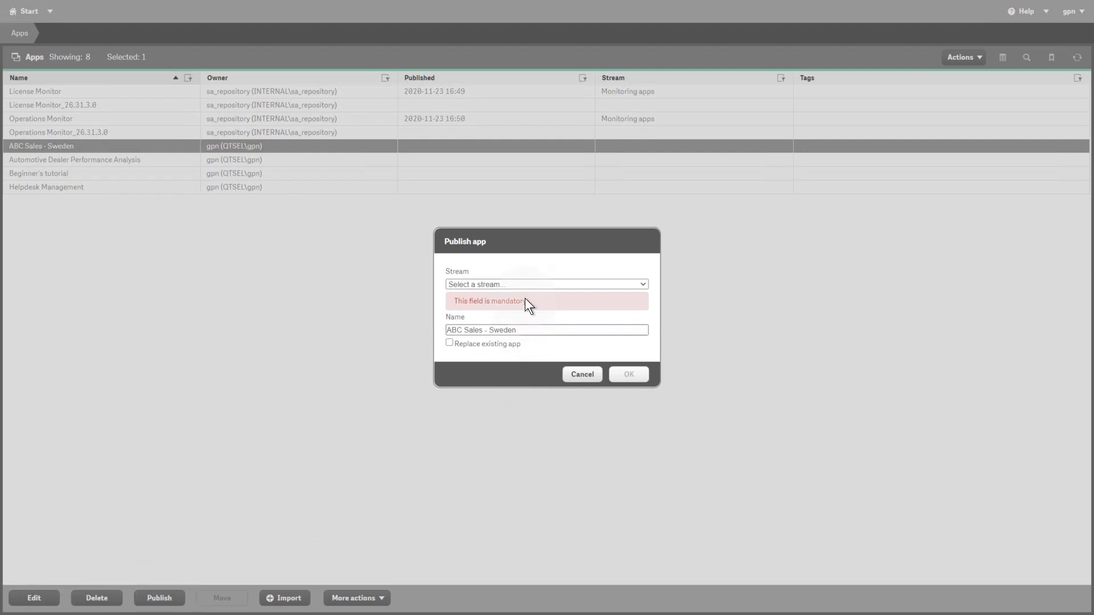
{"action": "left_click", "coordinate": [516, 286]}
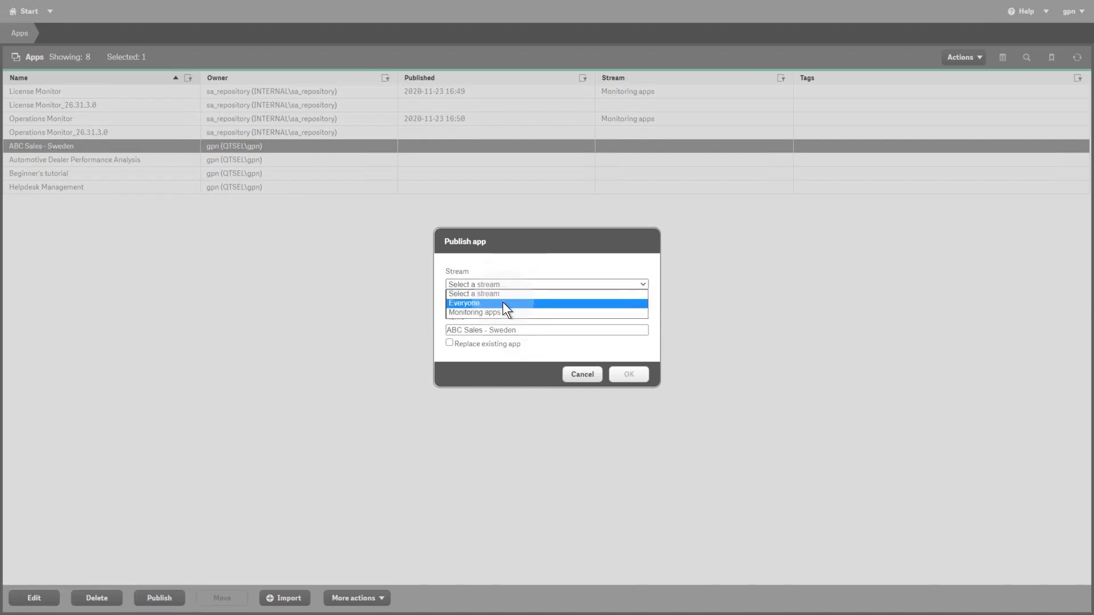
{"action": "left_click", "coordinate": [503, 303]}
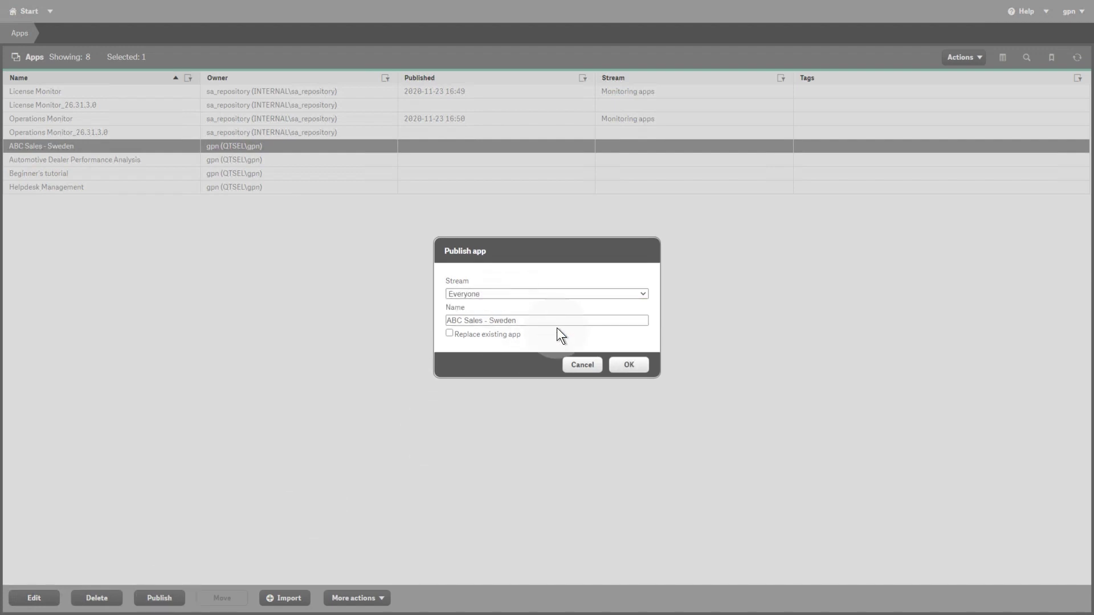
{"action": "left_click", "coordinate": [628, 367]}
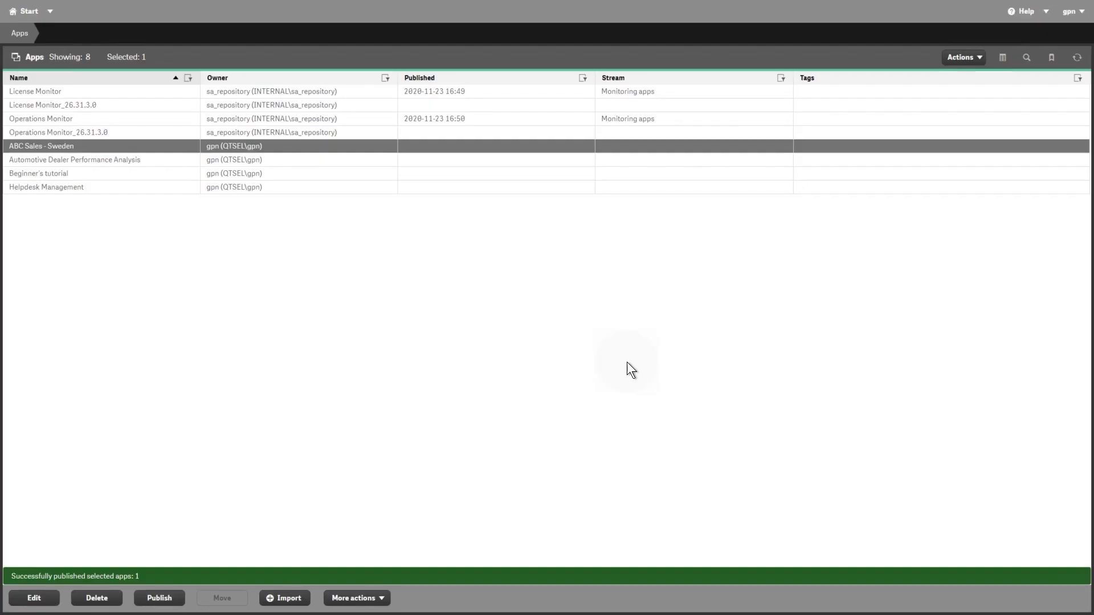
{"action": "left_click", "coordinate": [377, 599]}
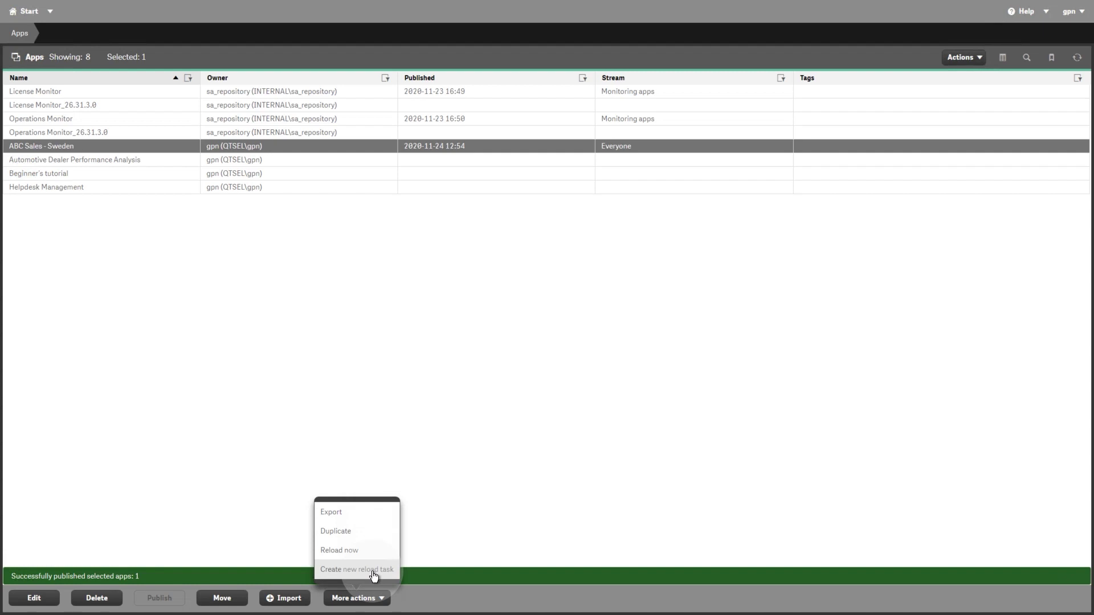
Upload the image qlik-sense-1x.png to the Content library, selecting it via Välj filer
{"action": "left_click", "coordinate": [15, 18]}
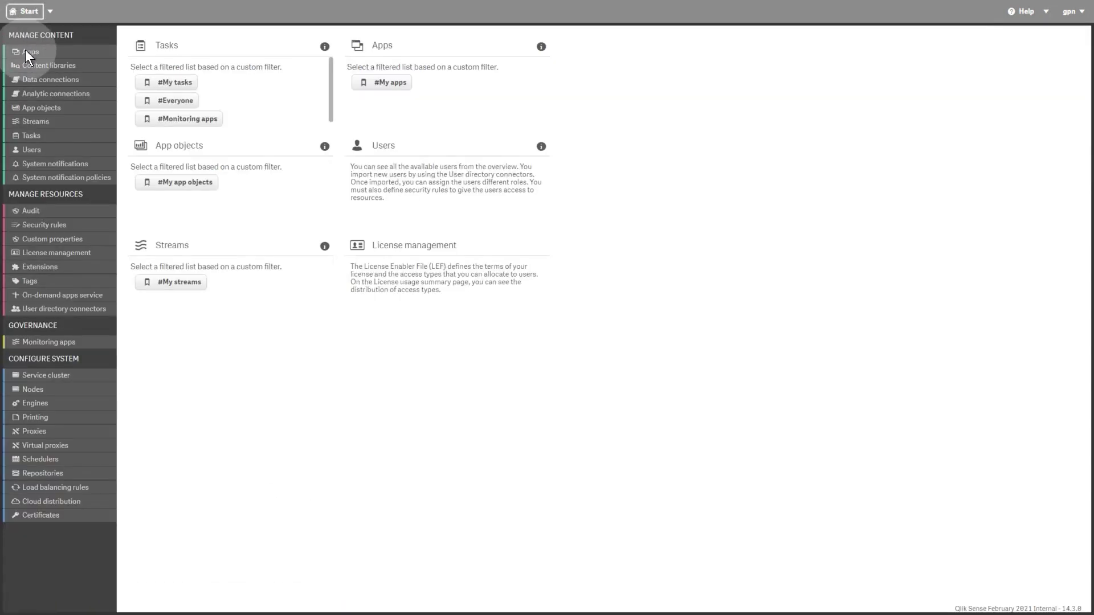
{"action": "left_click", "coordinate": [32, 67]}
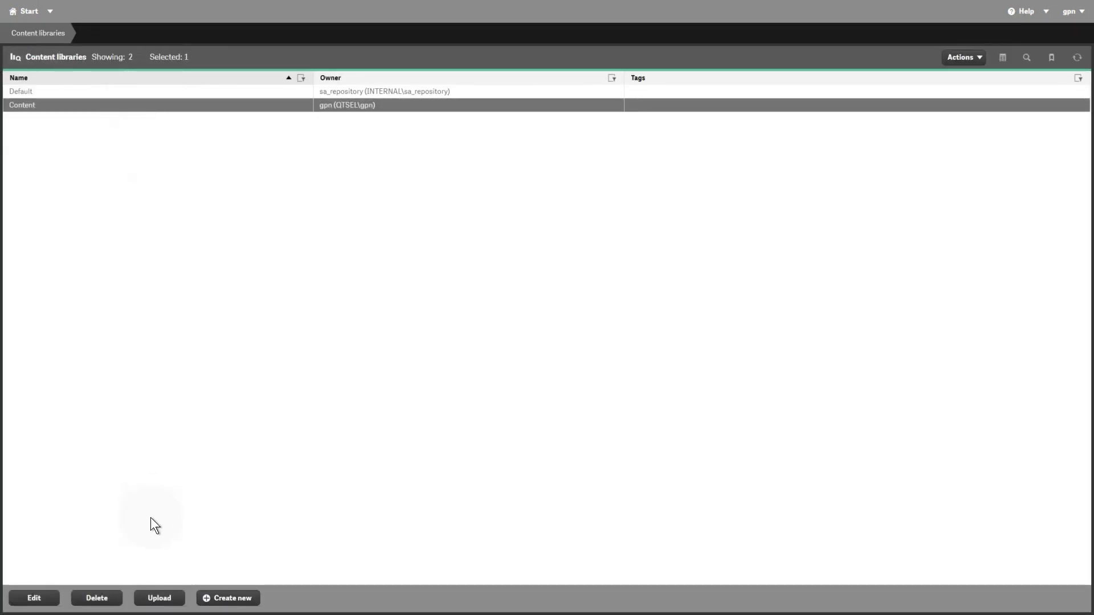
{"action": "left_click", "coordinate": [162, 599]}
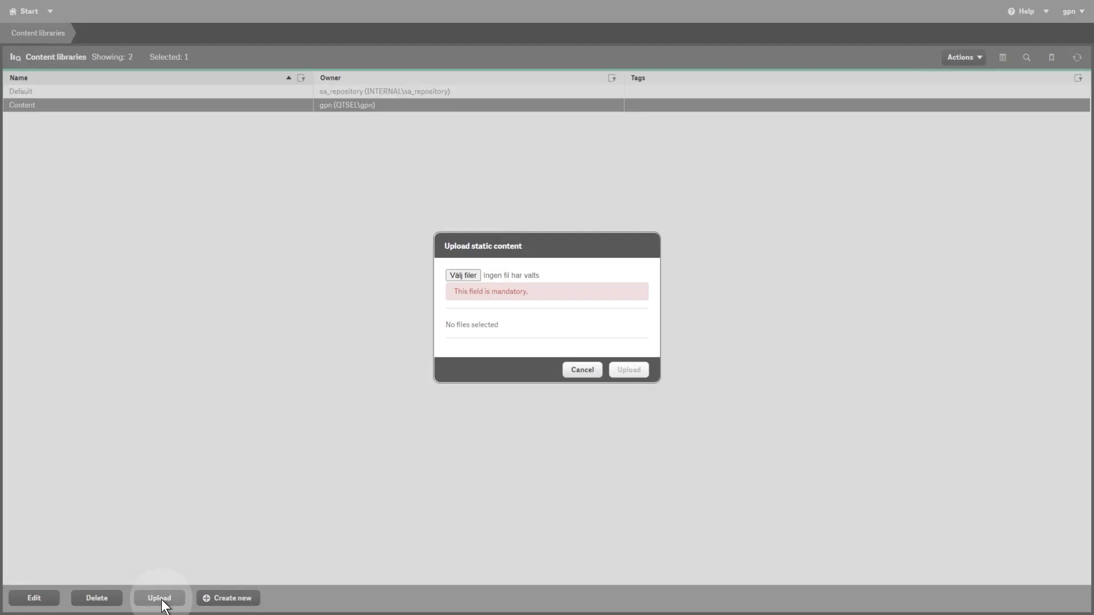
{"action": "left_click", "coordinate": [462, 276]}
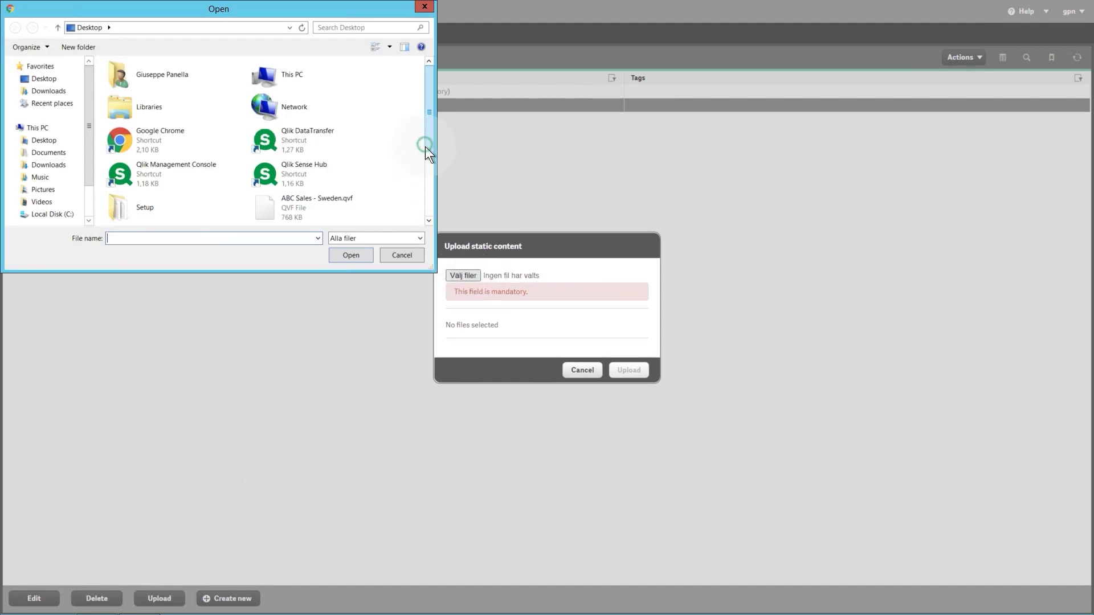
{"action": "left_click_drag", "start_coordinate": [425, 145], "coordinate": [421, 228]}
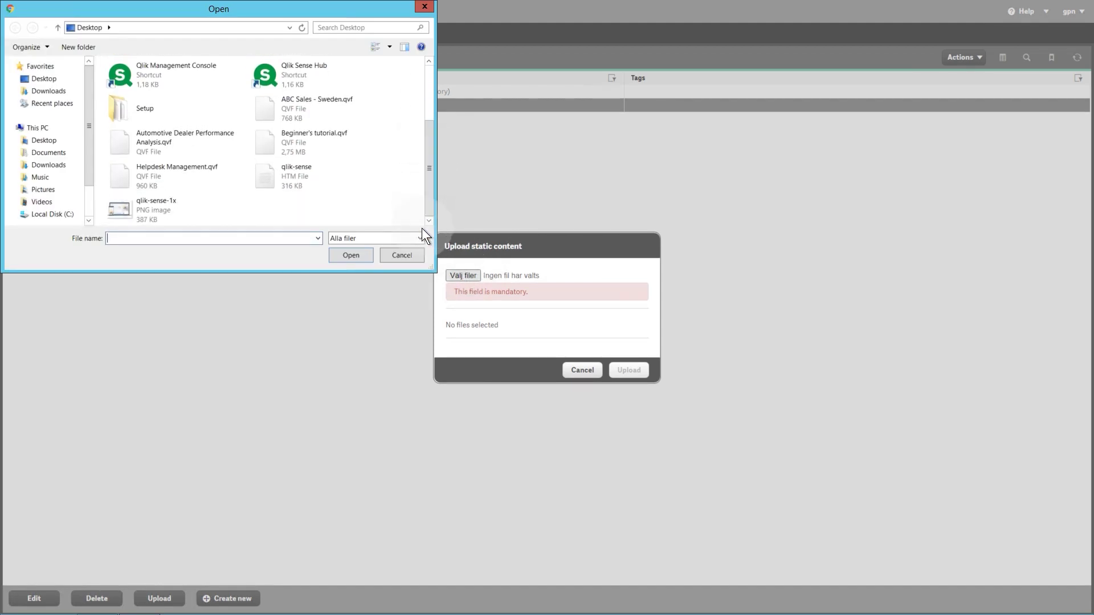
{"action": "left_click", "coordinate": [172, 208]}
{"action": "left_click", "coordinate": [351, 256]}
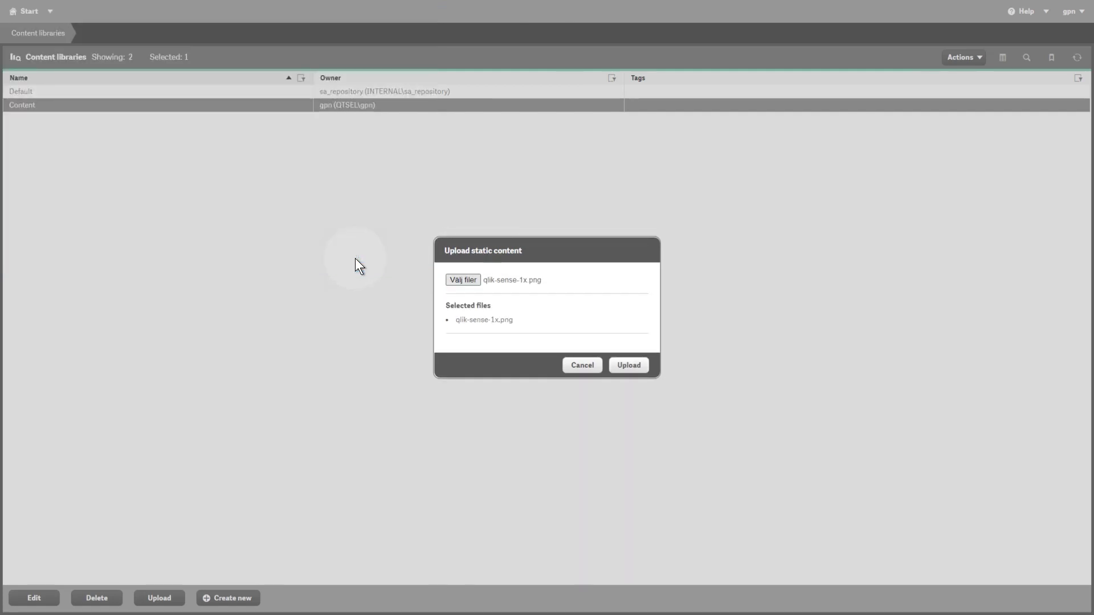
{"action": "left_click", "coordinate": [615, 364]}
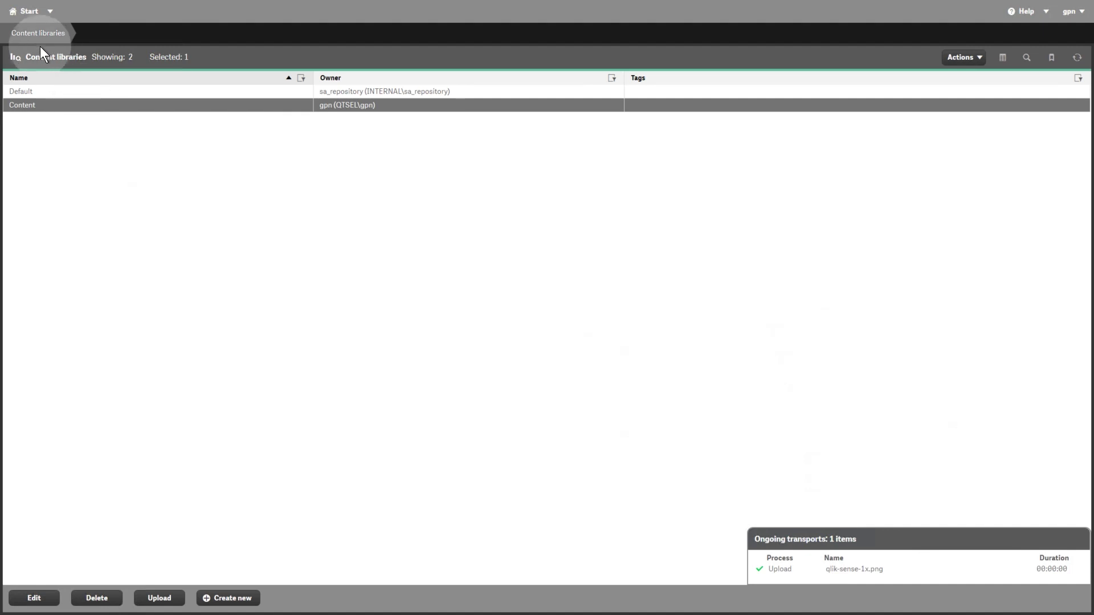
Open the Beginners (qtsel_gpn) data connection from the Data connections list
{"action": "left_click", "coordinate": [28, 11]}
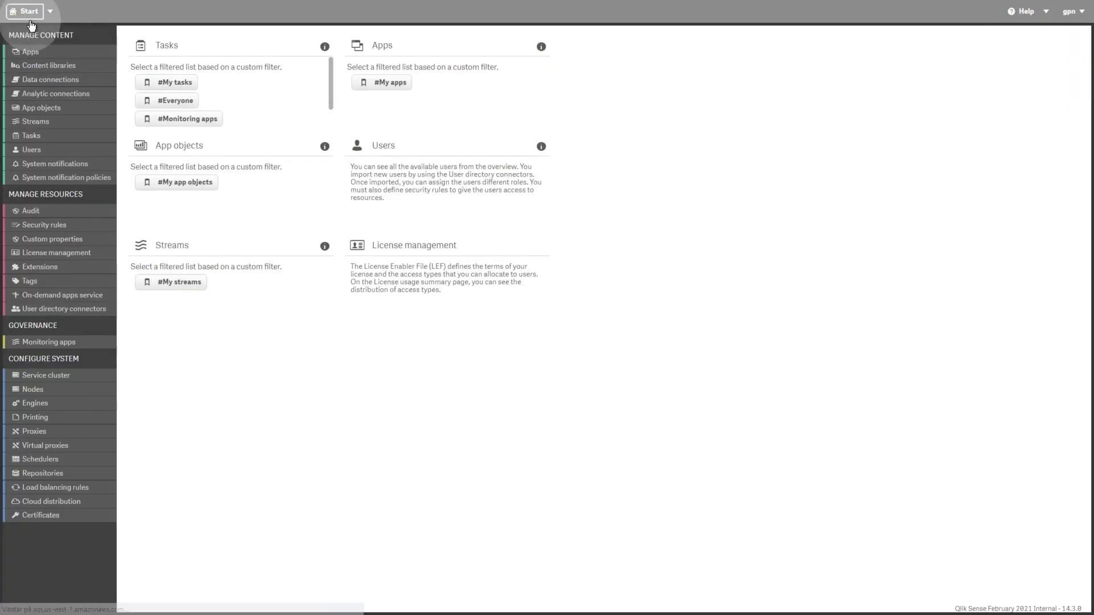
{"action": "left_click", "coordinate": [47, 80]}
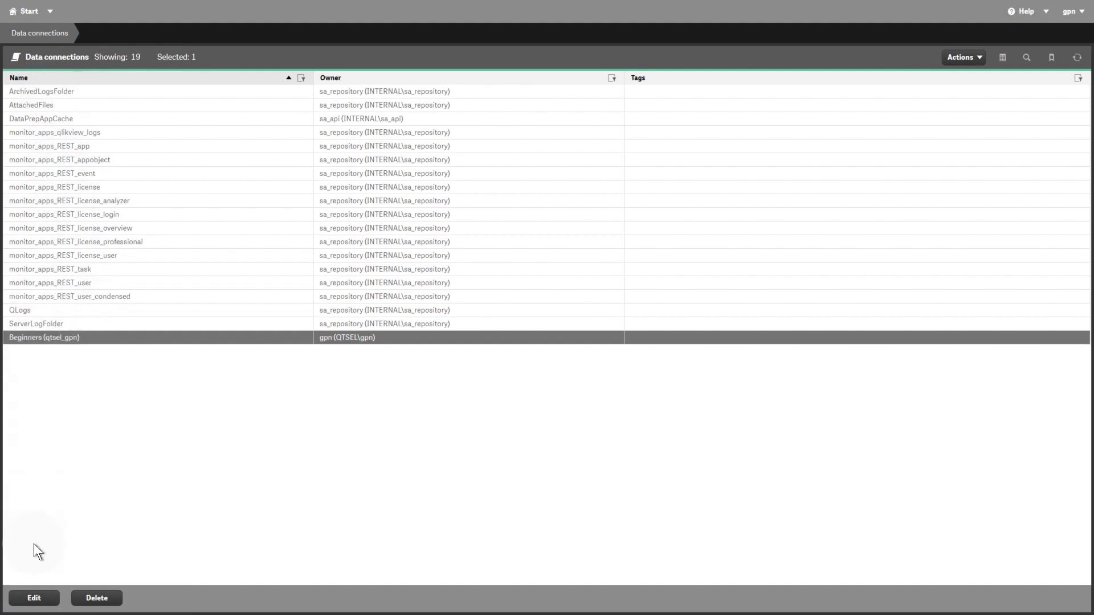
{"action": "left_click", "coordinate": [34, 598]}
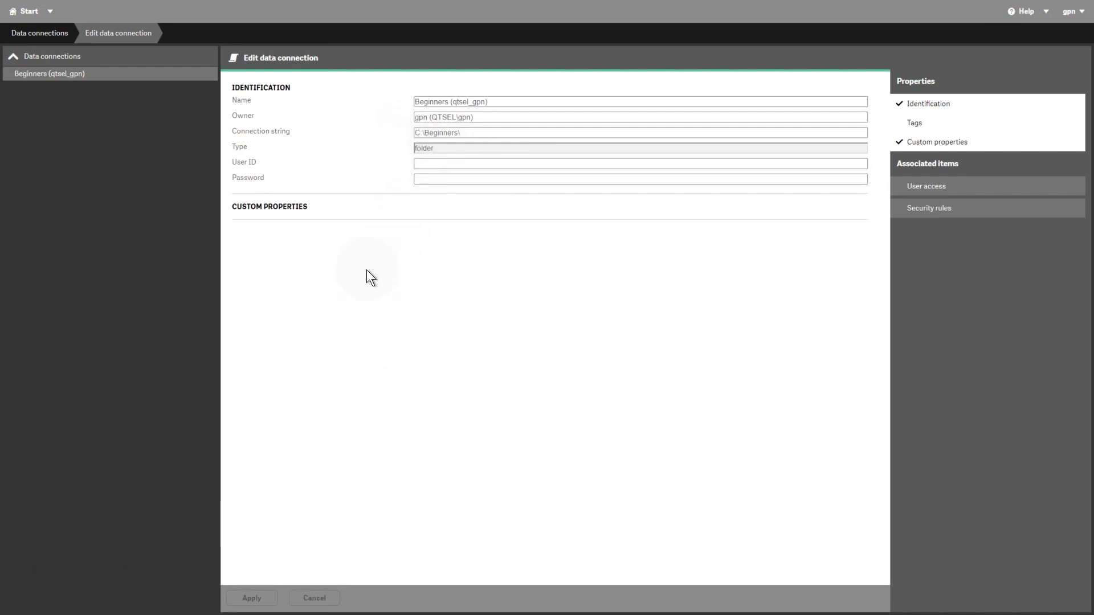
Start a new analytic connection from Analytic connections, then return to Start
{"action": "left_click", "coordinate": [30, 18]}
{"action": "left_click", "coordinate": [37, 94]}
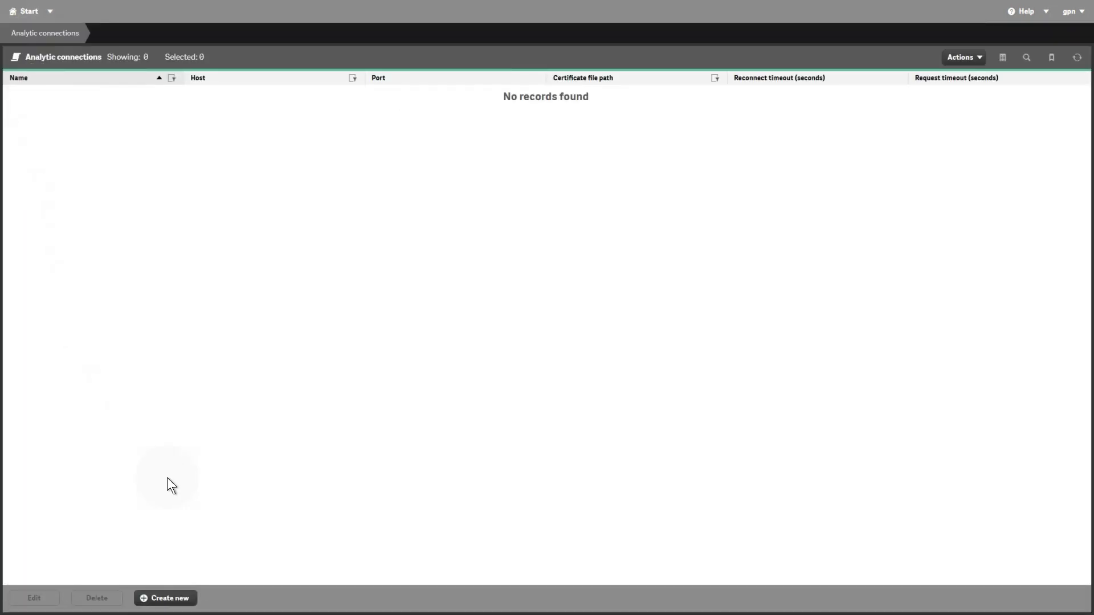
{"action": "left_click", "coordinate": [156, 599]}
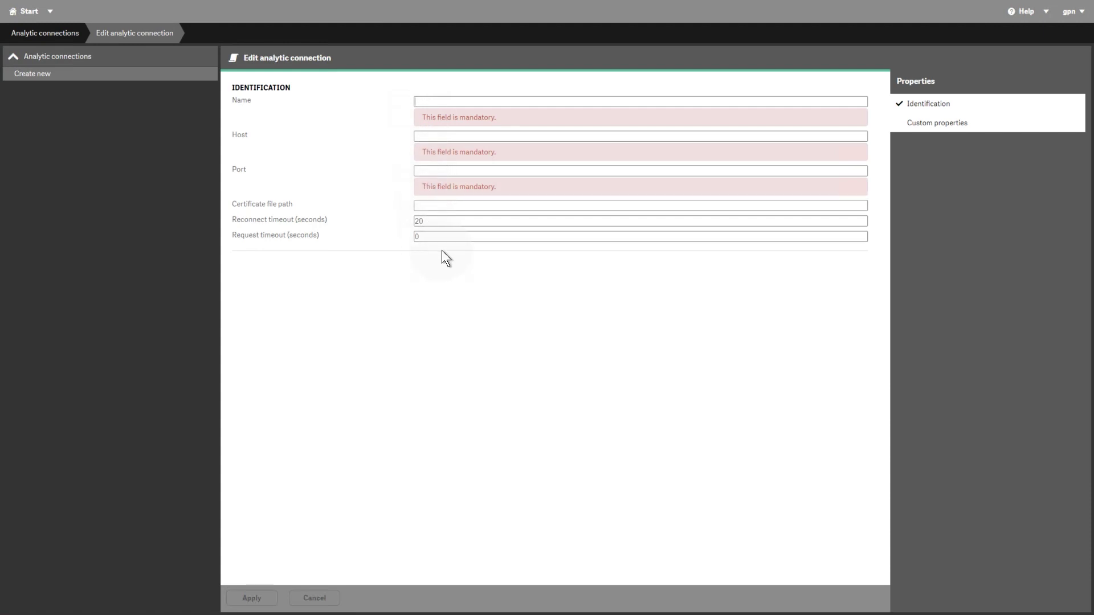
{"action": "left_click", "coordinate": [28, 11]}
{"action": "left_click", "coordinate": [39, 109]}
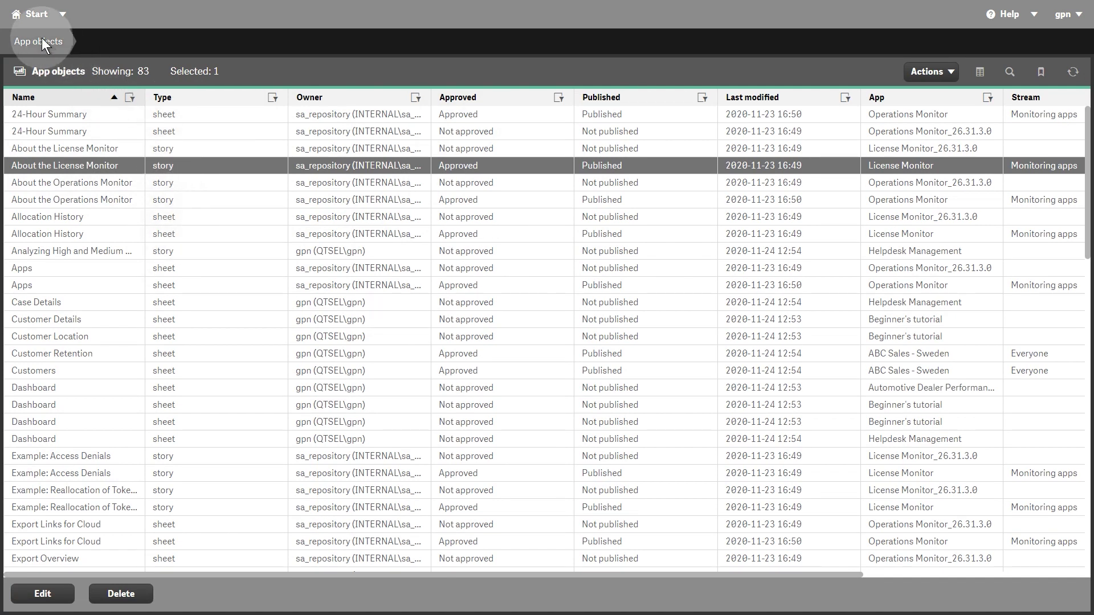
{"action": "left_click", "coordinate": [31, 13]}
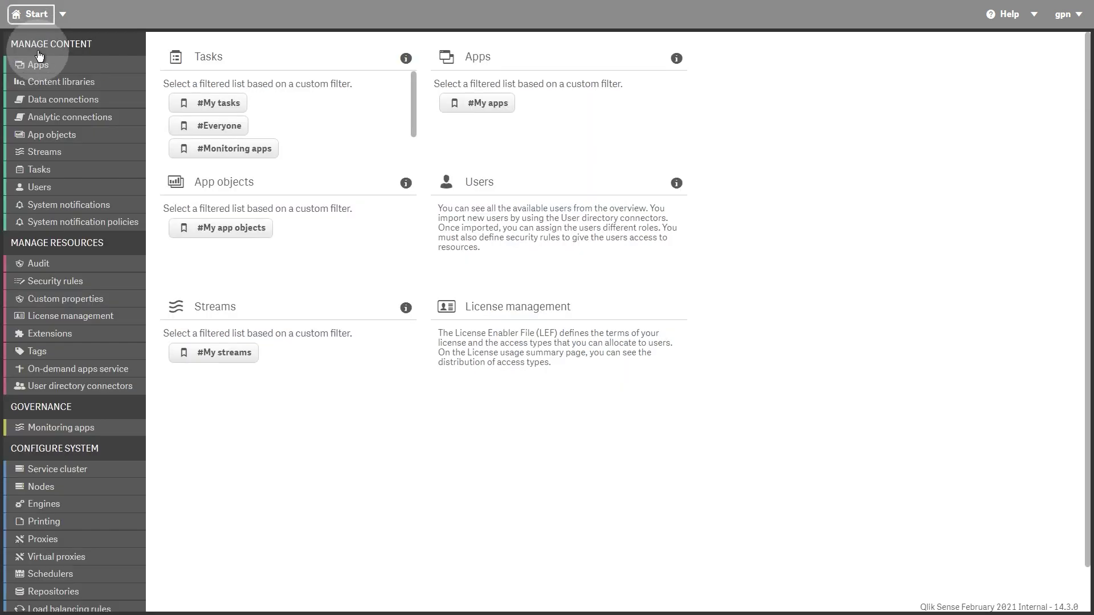
{"action": "left_click", "coordinate": [53, 150]}
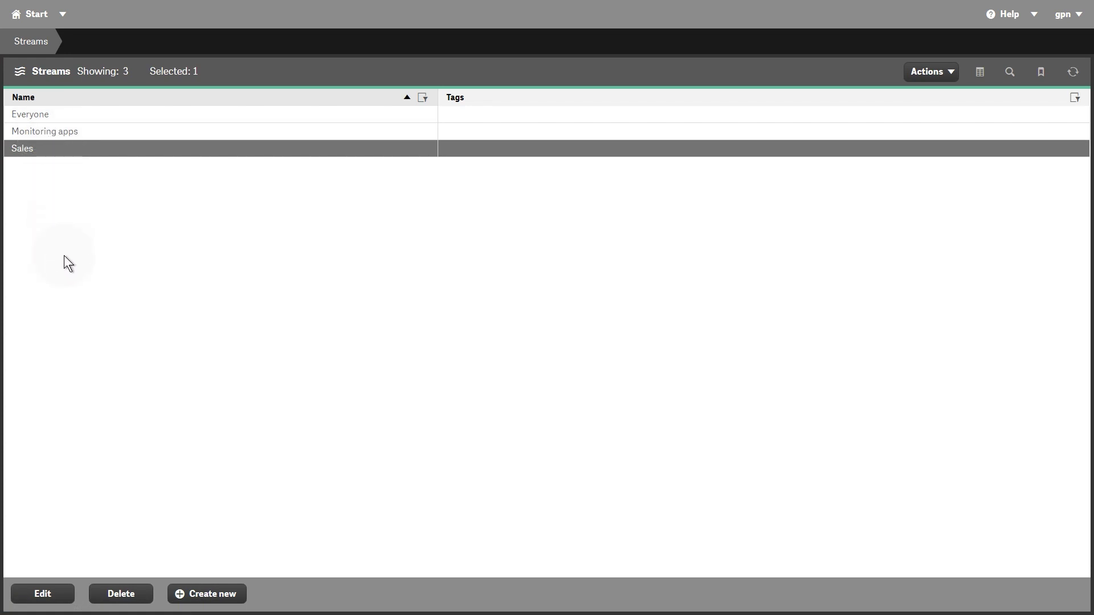
{"action": "left_click", "coordinate": [203, 593]}
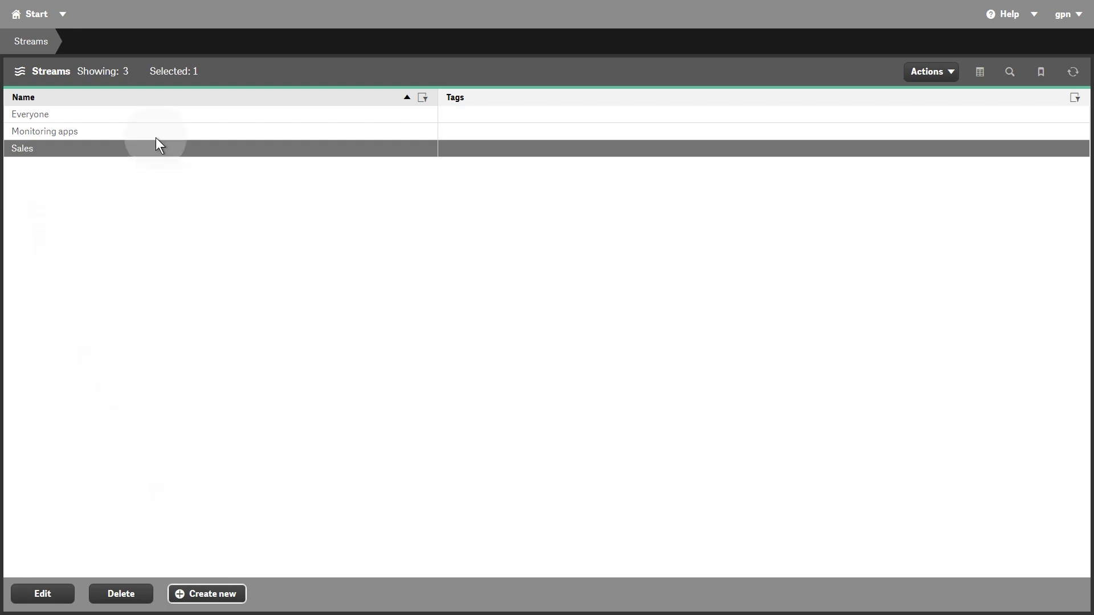
{"action": "left_click", "coordinate": [159, 146]}
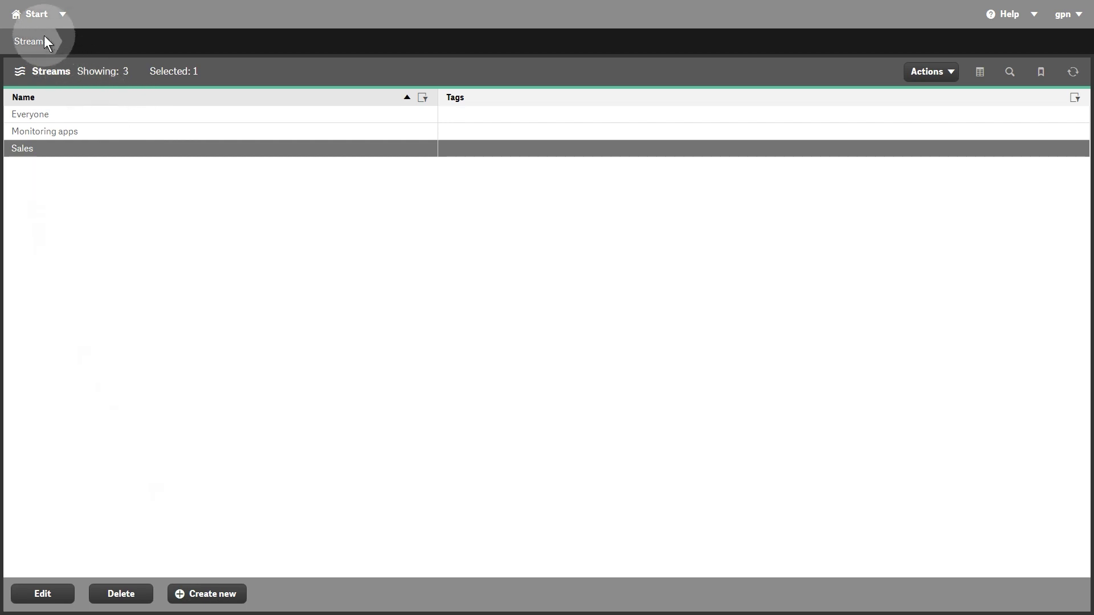
{"action": "left_click", "coordinate": [31, 15]}
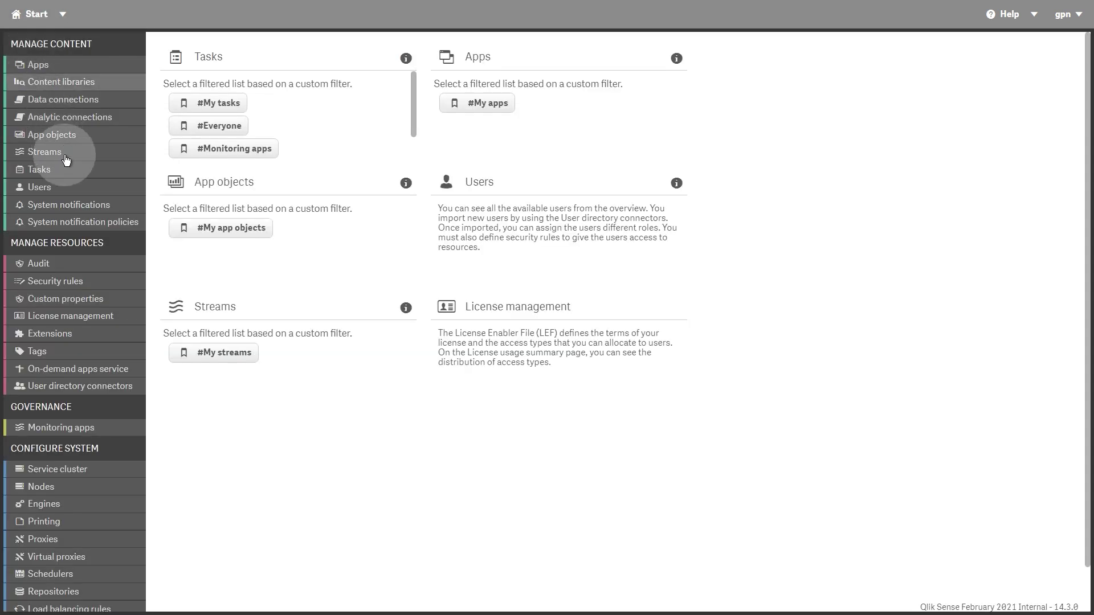
{"action": "left_click", "coordinate": [66, 168]}
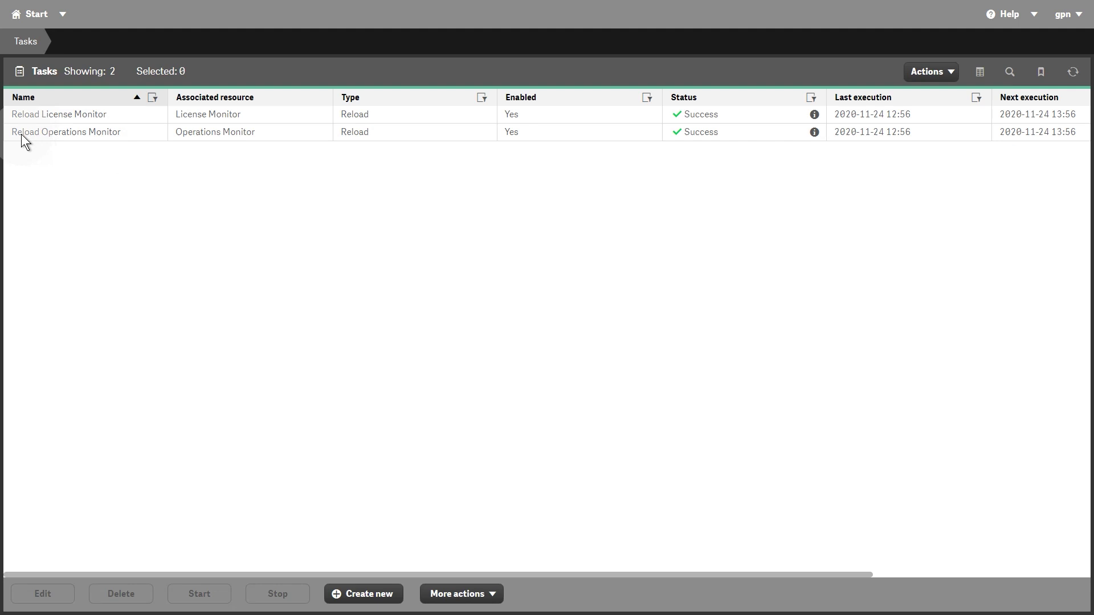
{"action": "left_click", "coordinate": [81, 137]}
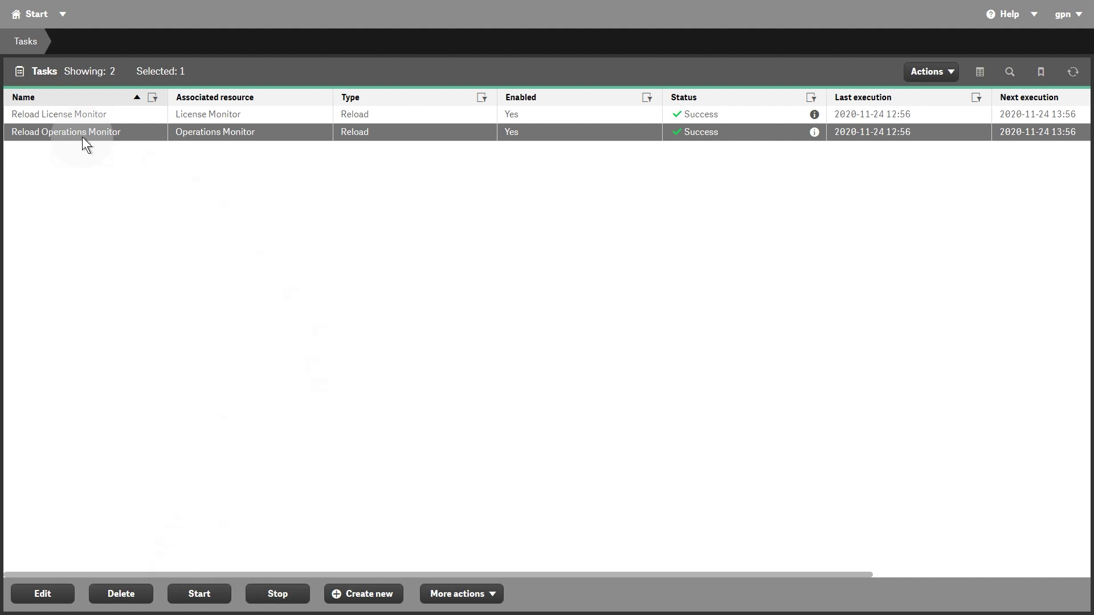
{"action": "left_click", "coordinate": [461, 594]}
{"action": "left_click", "coordinate": [22, 17]}
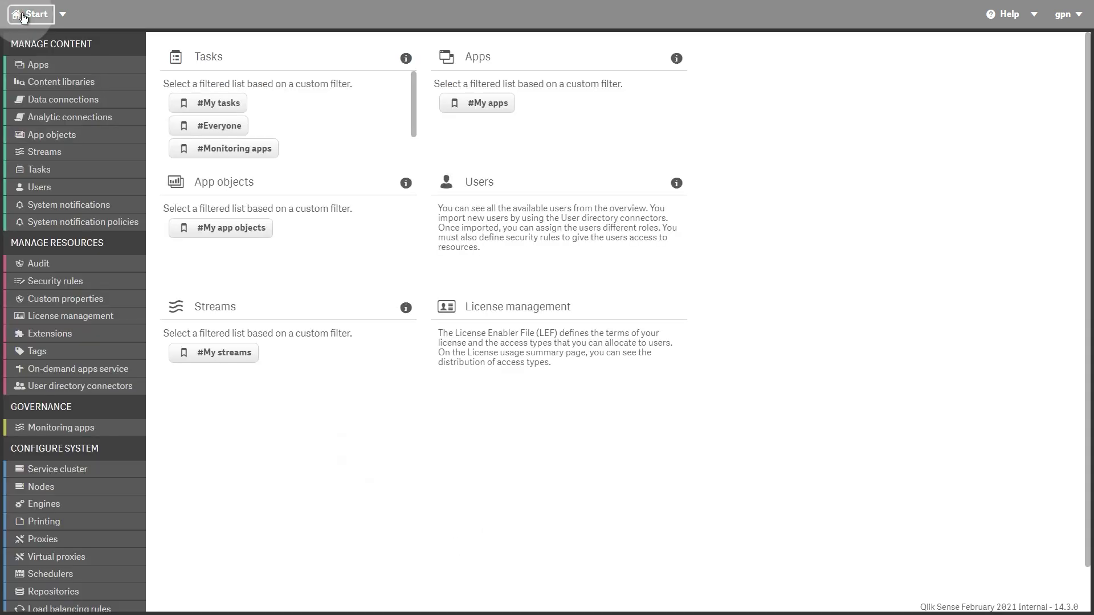
{"action": "left_click", "coordinate": [40, 192]}
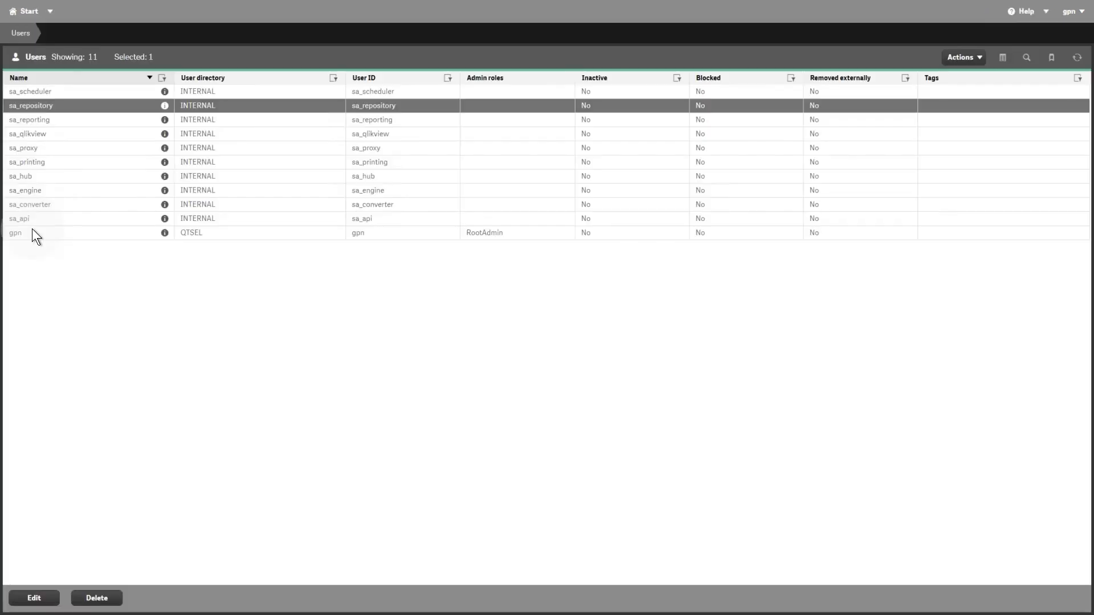
{"action": "left_click", "coordinate": [33, 231]}
{"action": "left_click", "coordinate": [30, 598]}
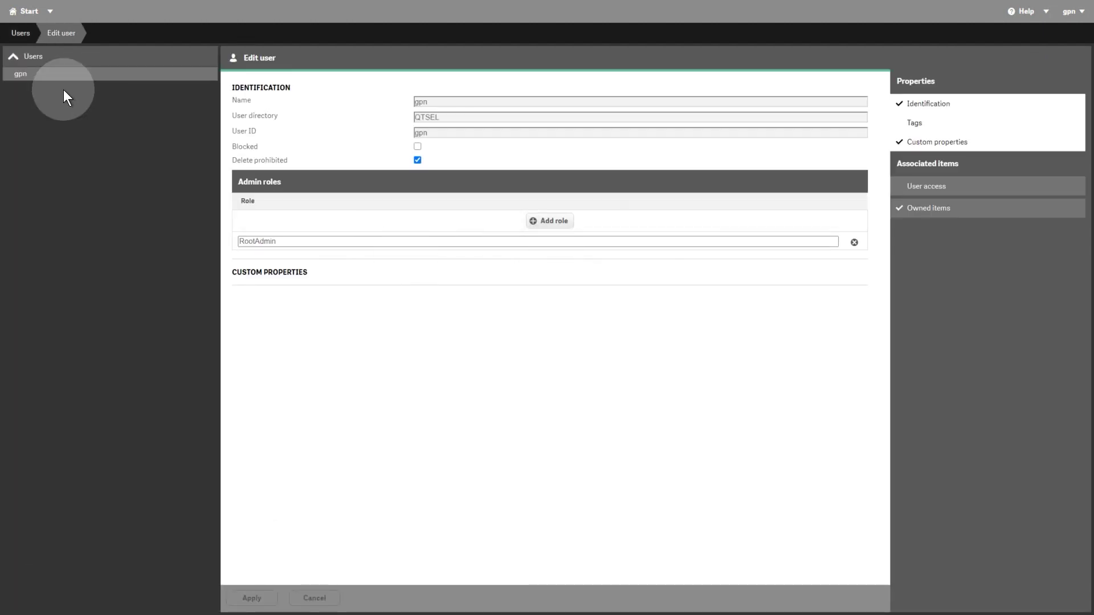
{"action": "left_click", "coordinate": [24, 11]}
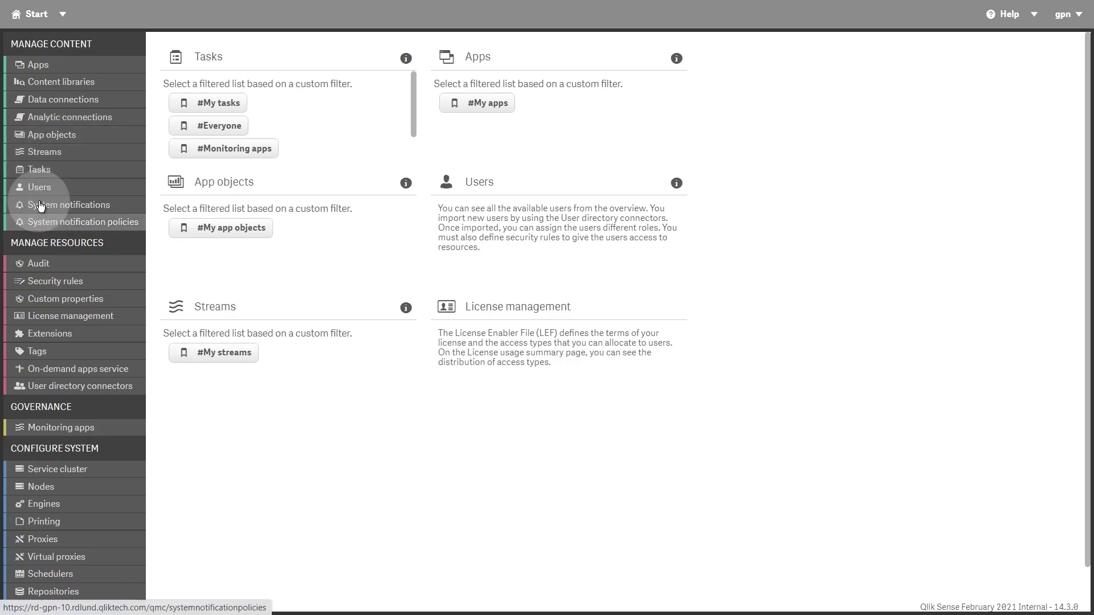
{"action": "left_click", "coordinate": [67, 227]}
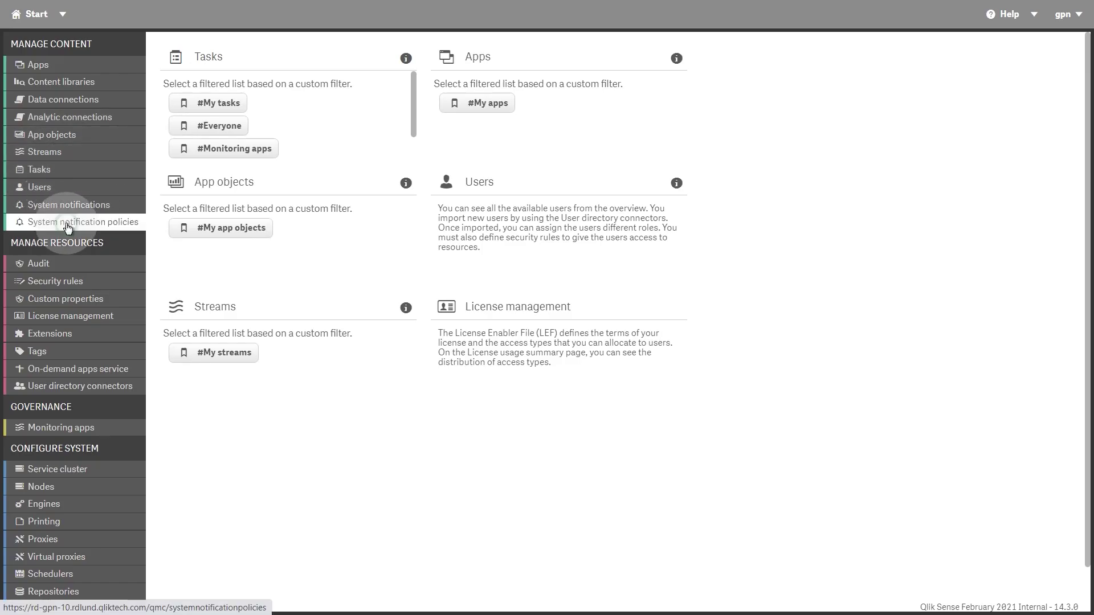
{"action": "left_click", "coordinate": [63, 112]}
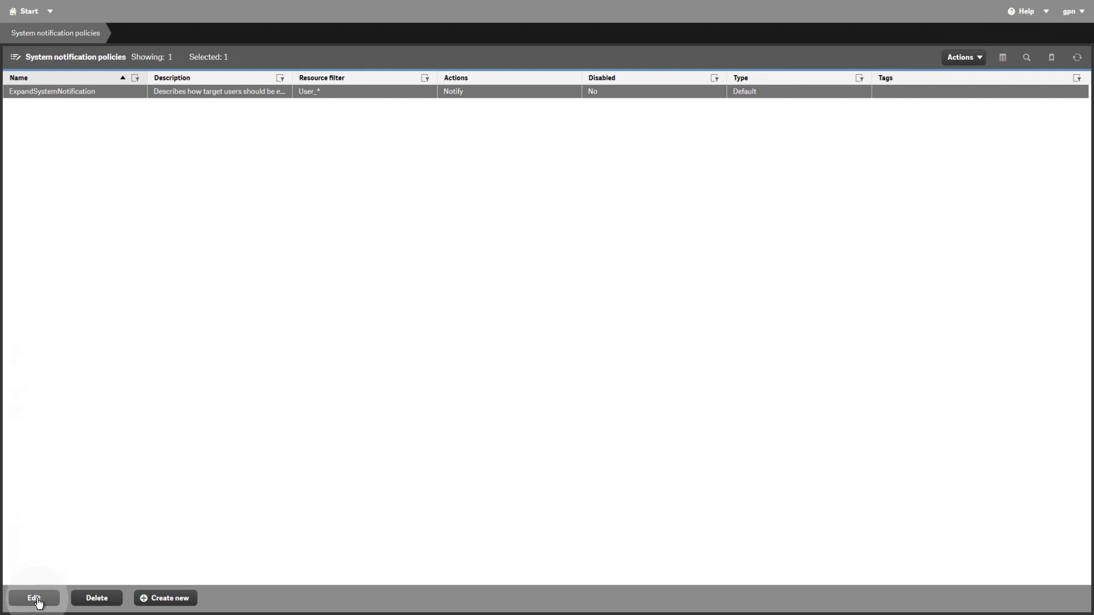
{"action": "left_click", "coordinate": [36, 598]}
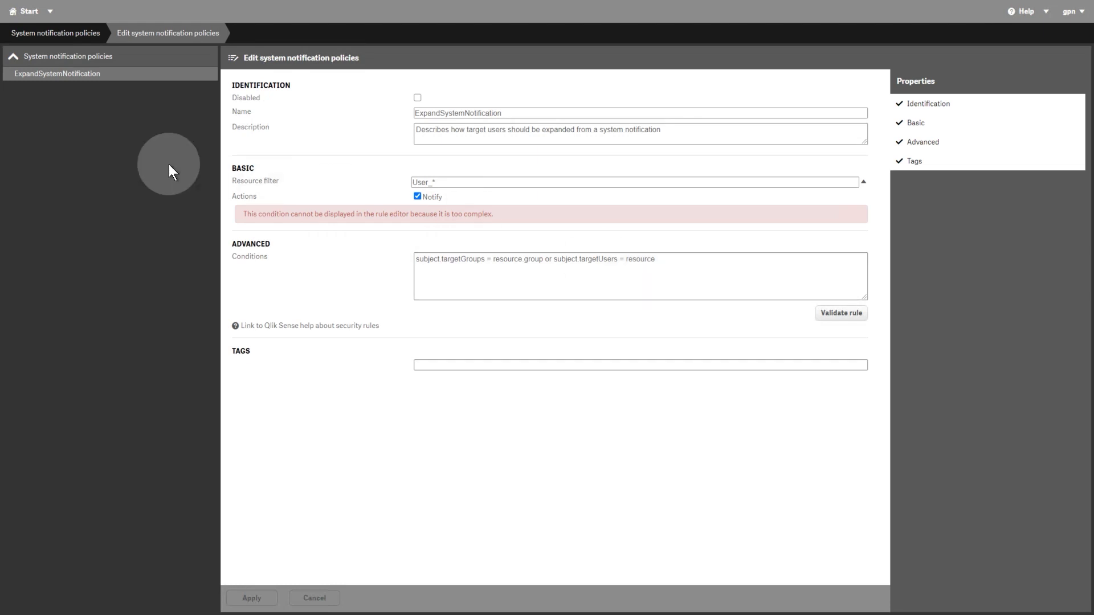
{"action": "left_click", "coordinate": [37, 13]}
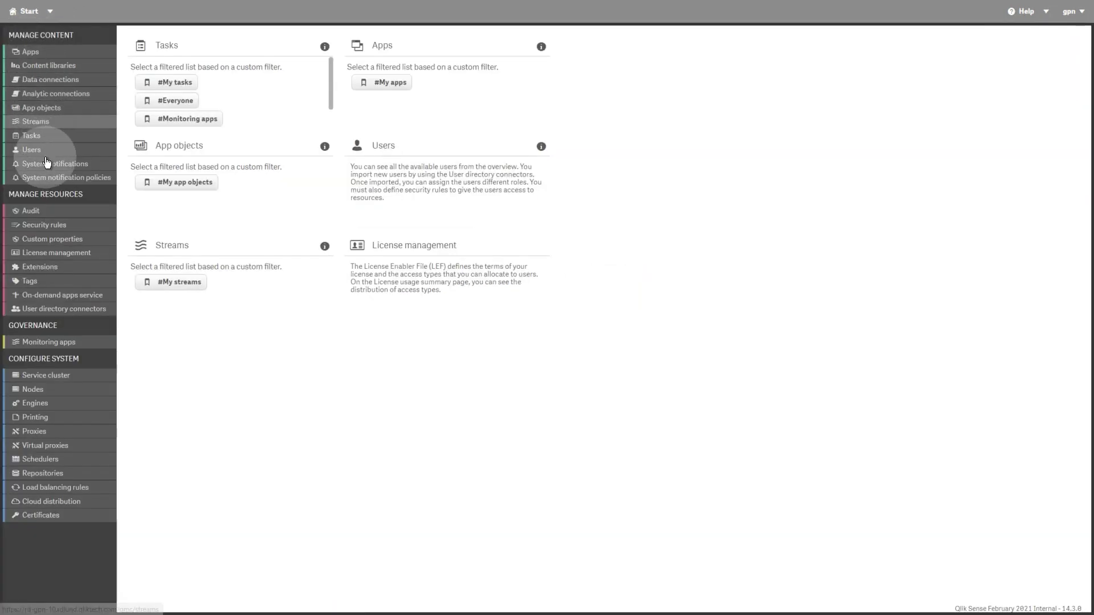
{"action": "left_click", "coordinate": [45, 165]}
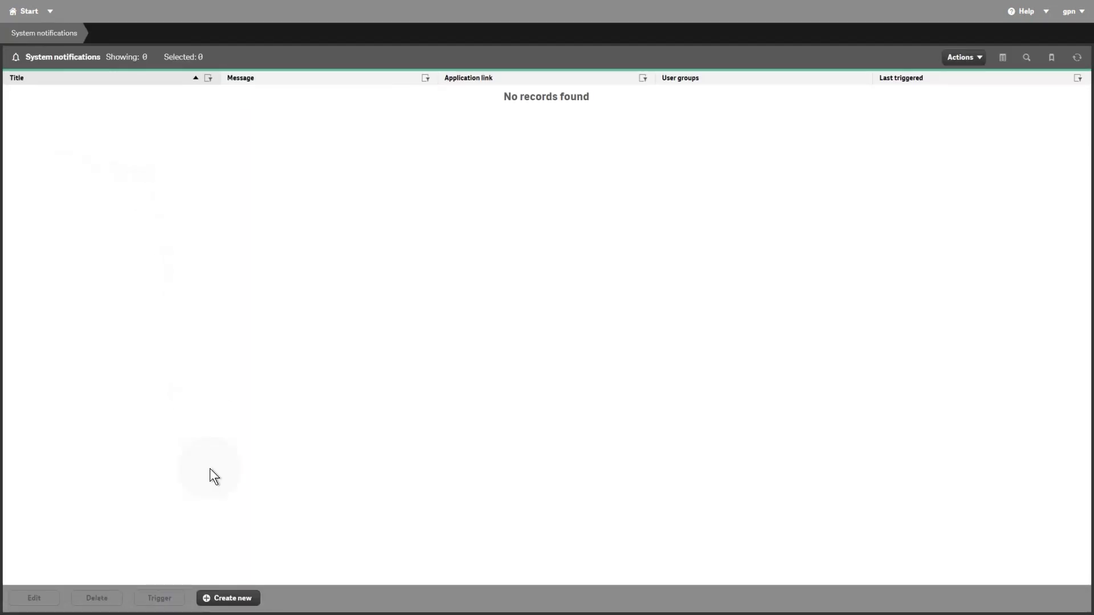
{"action": "left_click", "coordinate": [223, 599]}
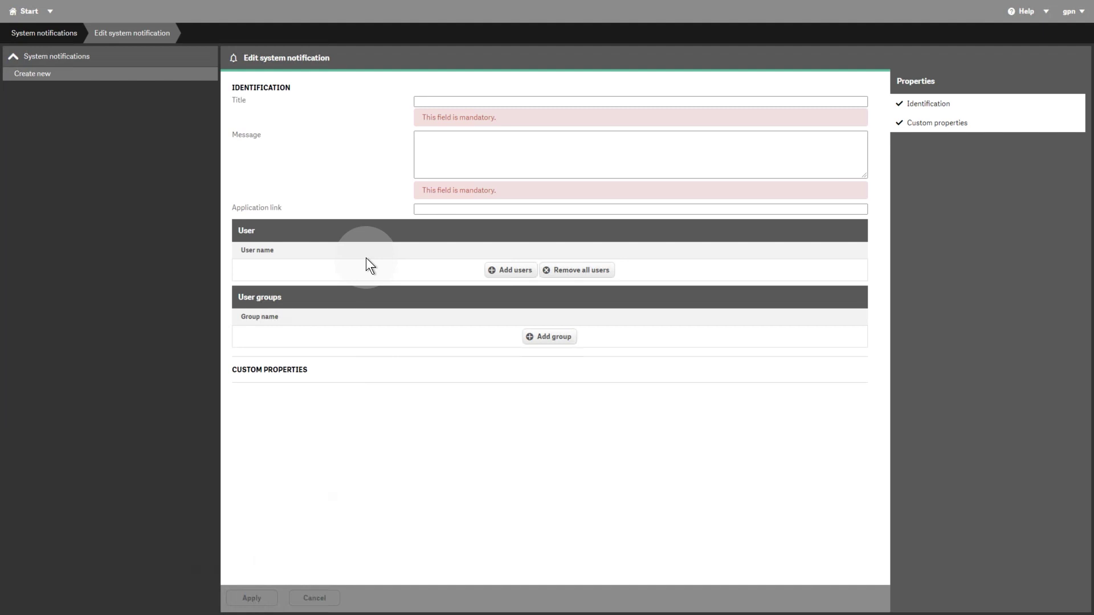
{"action": "left_click", "coordinate": [520, 273]}
{"action": "left_click", "coordinate": [555, 341]}
{"action": "left_click", "coordinate": [33, 13]}
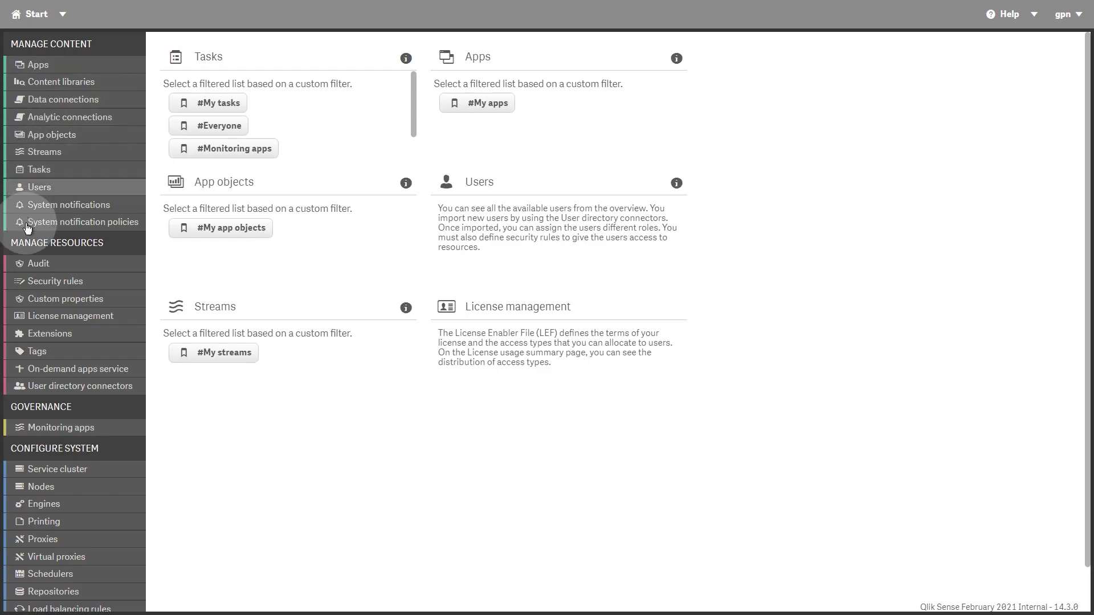
{"action": "left_click", "coordinate": [30, 264]}
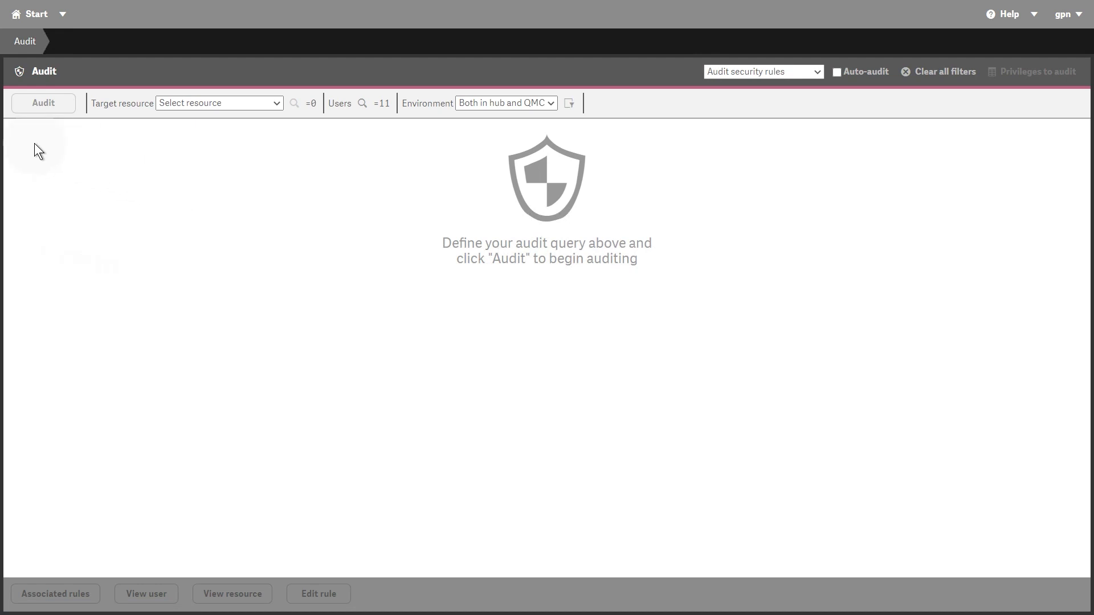
{"action": "left_click", "coordinate": [215, 104]}
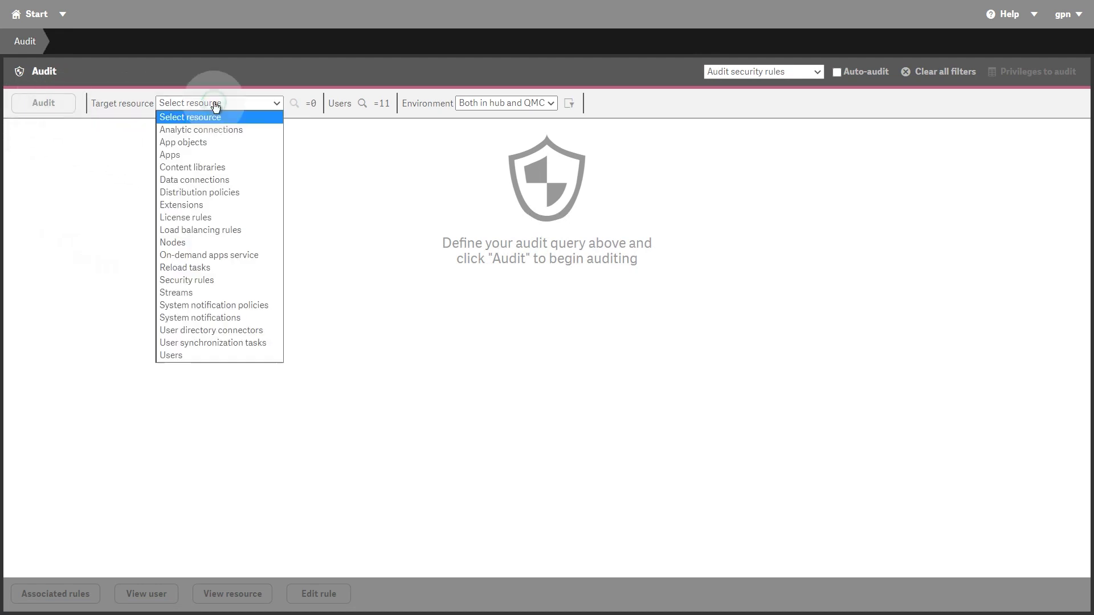
{"action": "left_click", "coordinate": [200, 154]}
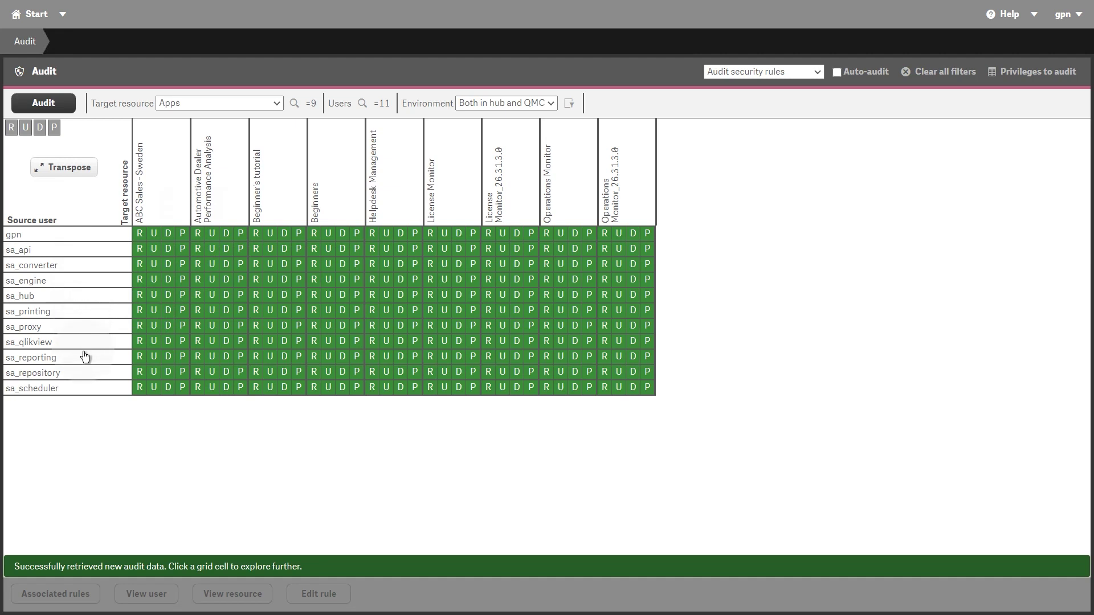
{"action": "left_click", "coordinate": [28, 16]}
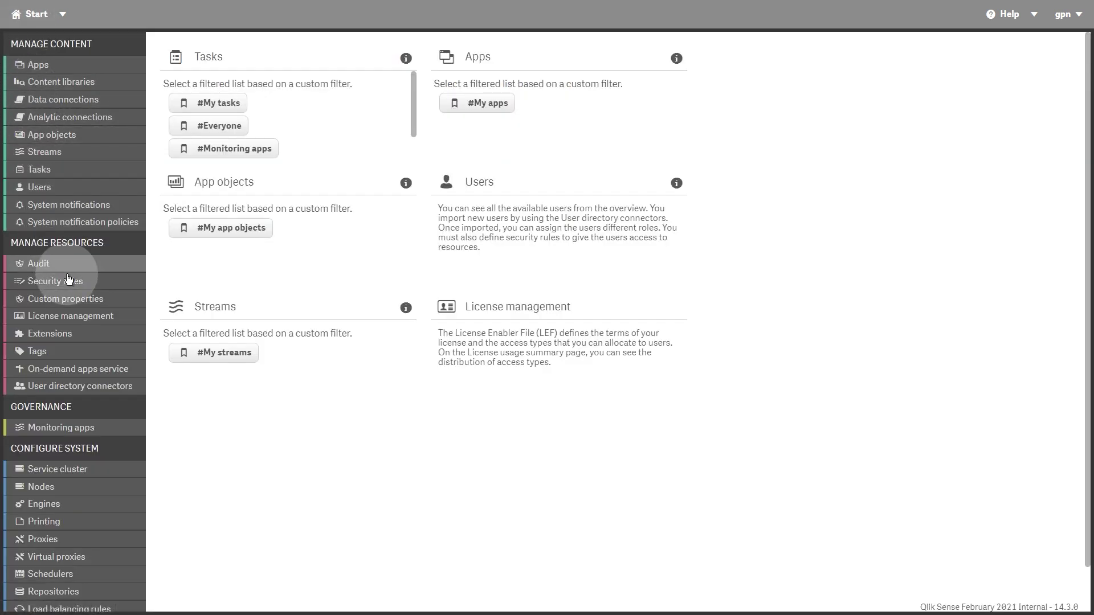
{"action": "left_click", "coordinate": [67, 280]}
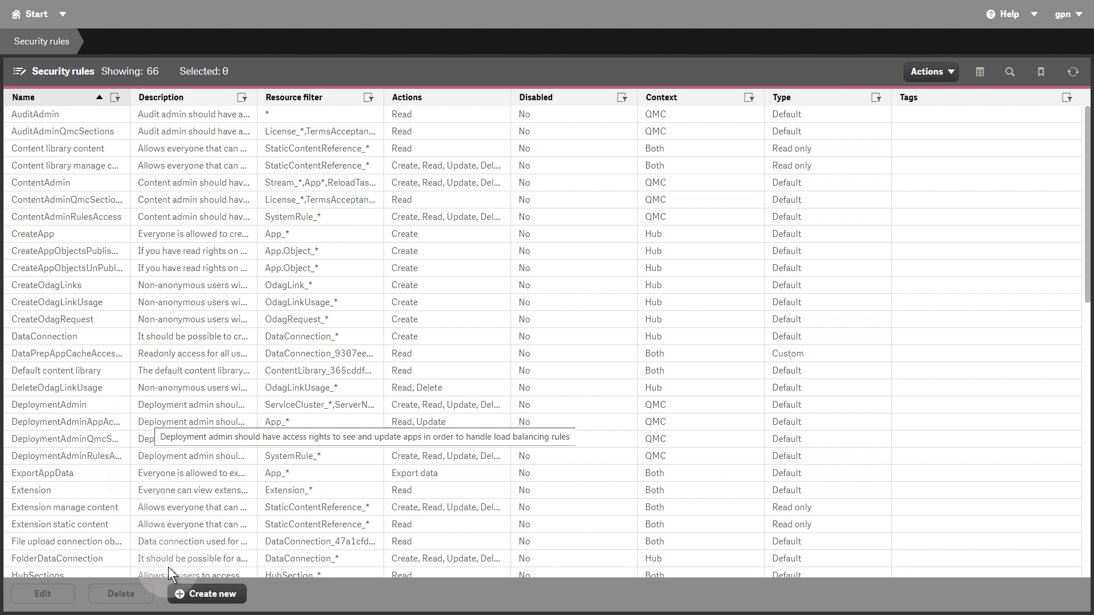
{"action": "left_click", "coordinate": [190, 597]}
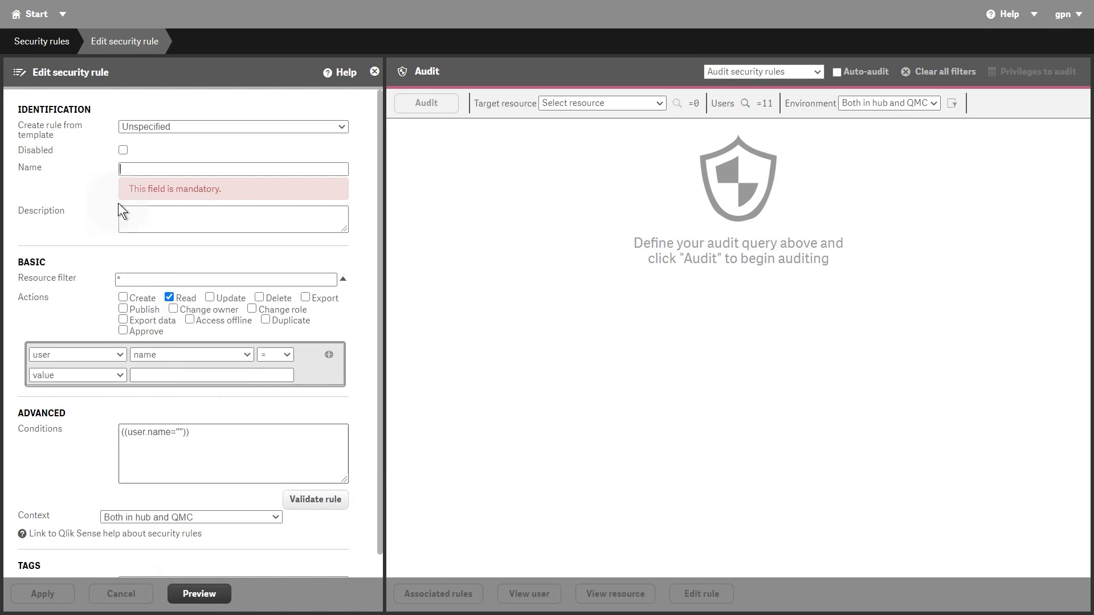
{"action": "left_click", "coordinate": [25, 18]}
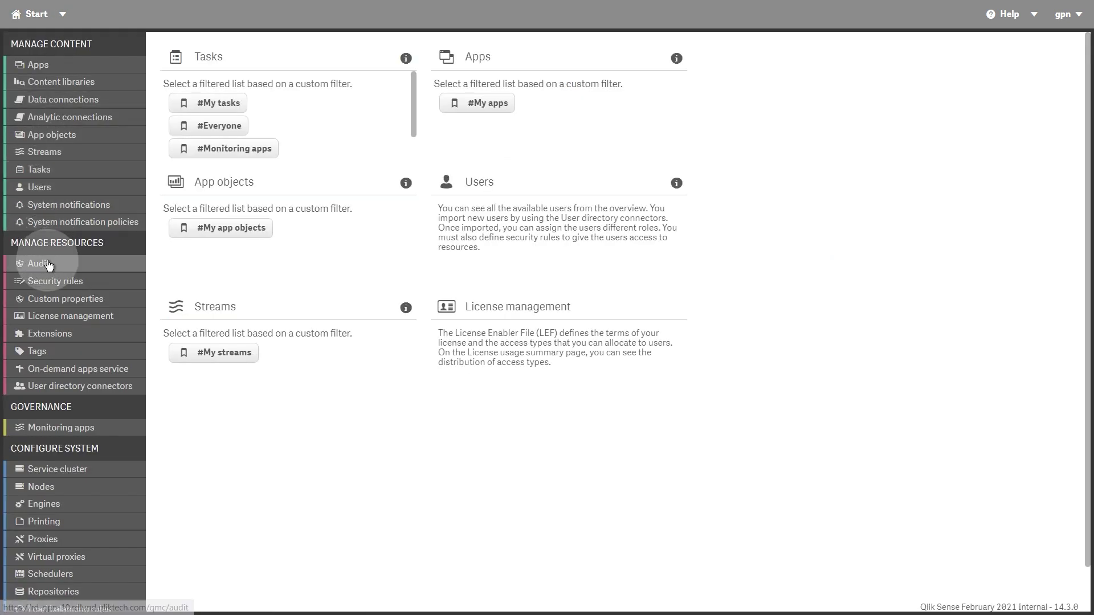
{"action": "left_click", "coordinate": [40, 302]}
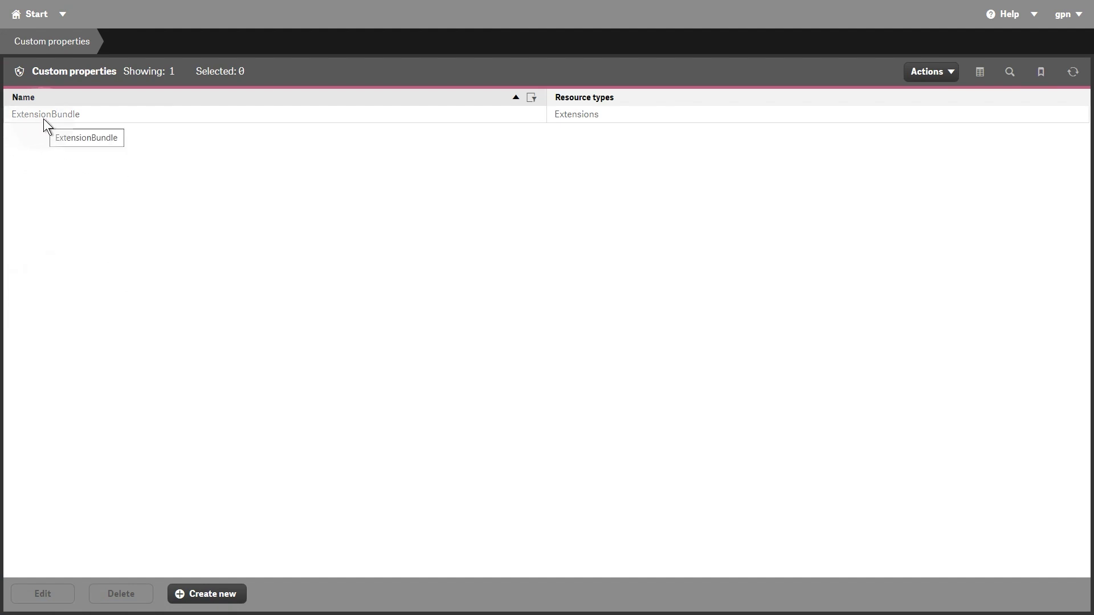
{"action": "left_click", "coordinate": [211, 594]}
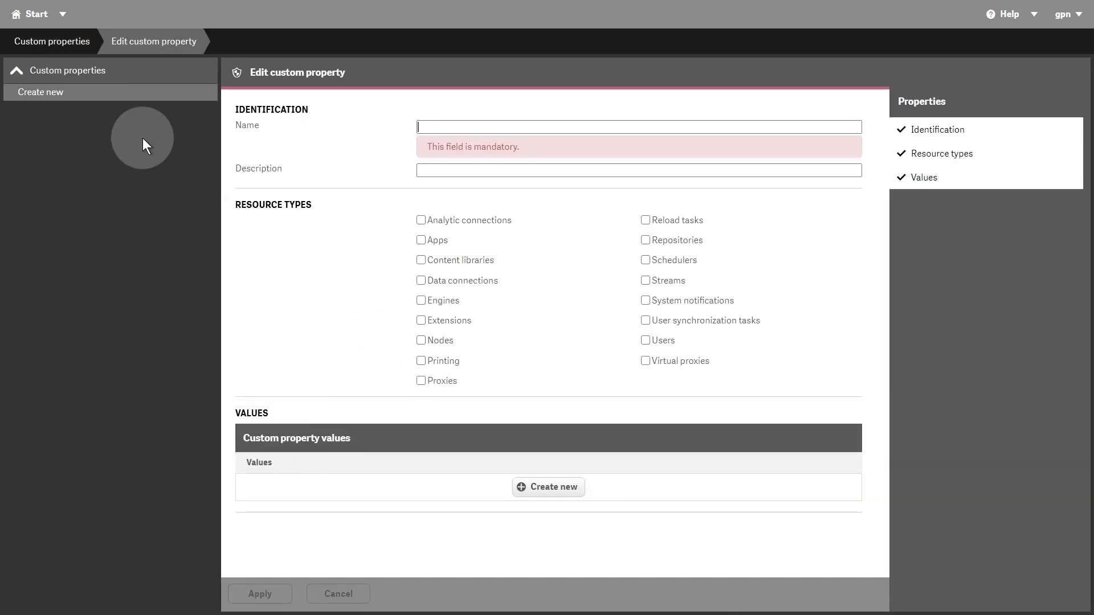
Open License management and view the site license details
{"action": "left_click", "coordinate": [31, 17]}
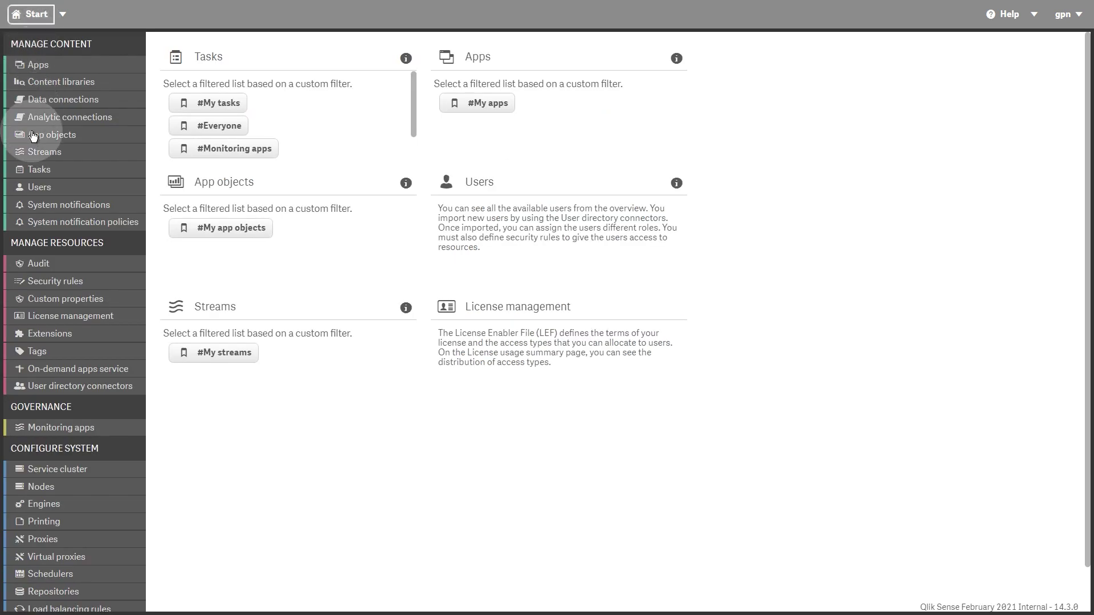
{"action": "left_click", "coordinate": [54, 315]}
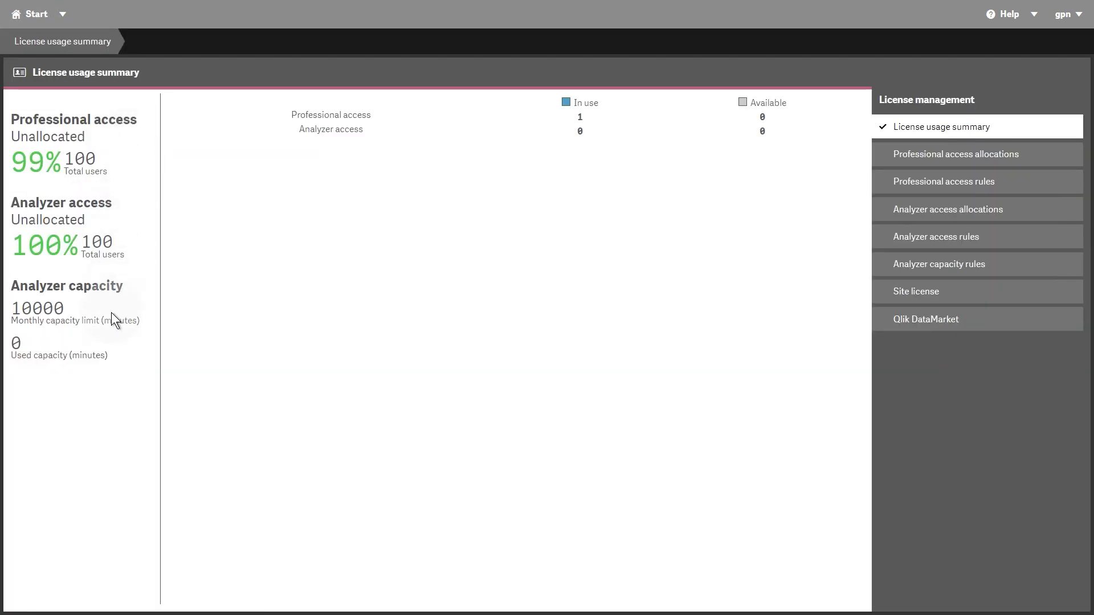
{"action": "left_click", "coordinate": [958, 295]}
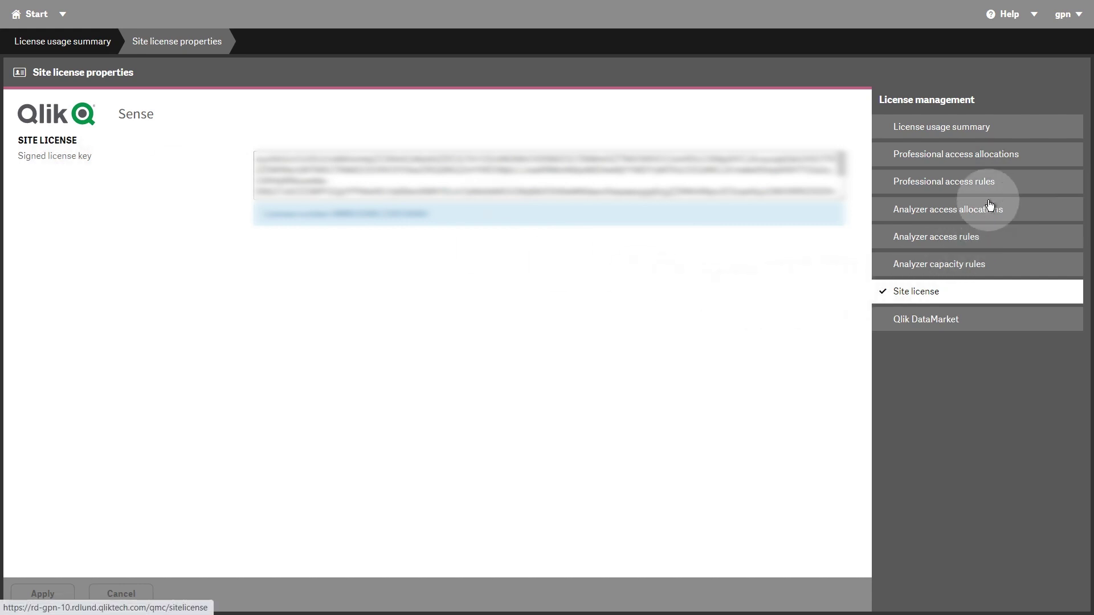
Browse Professional and Analyzer access allocations and Analyzer access and capacity rules, then return to Site license
{"action": "left_click", "coordinate": [953, 154]}
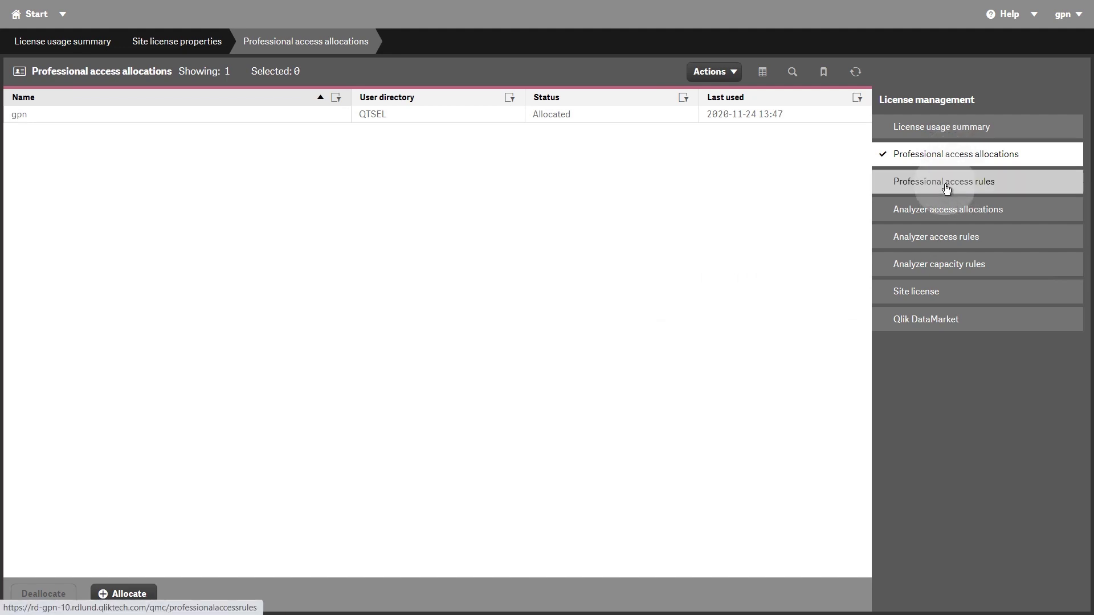
{"action": "left_click", "coordinate": [944, 214]}
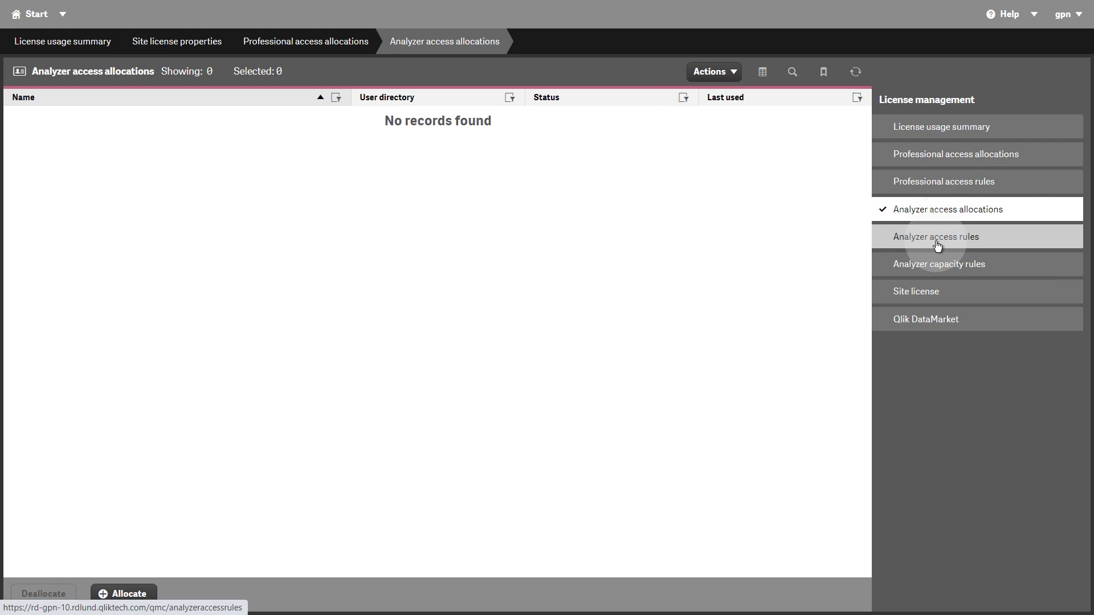
{"action": "left_click", "coordinate": [938, 245]}
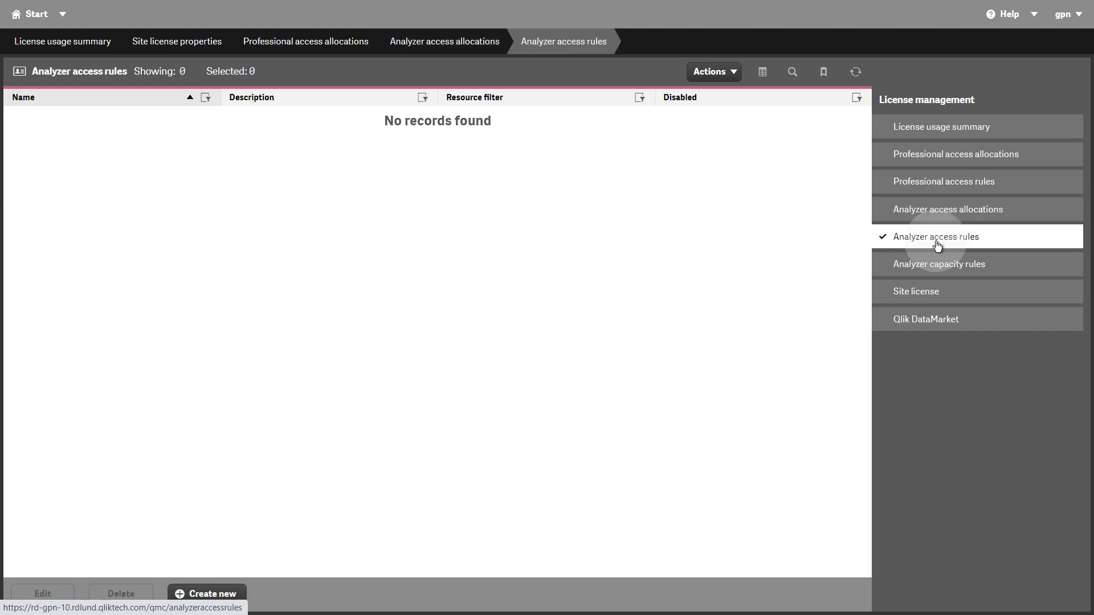
{"action": "left_click", "coordinate": [937, 264]}
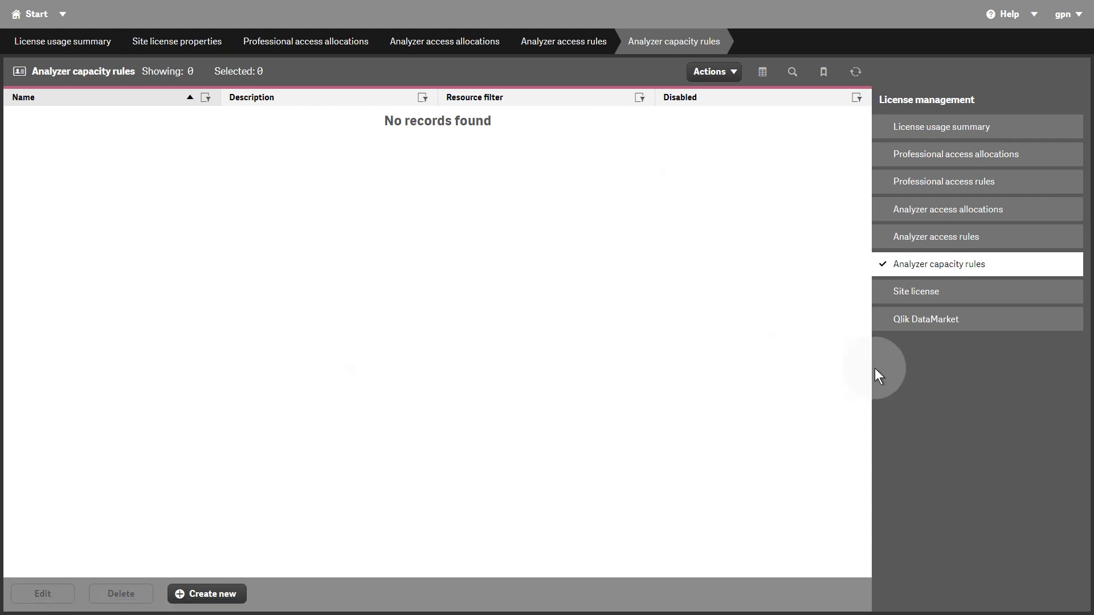
{"action": "left_click", "coordinate": [925, 290]}
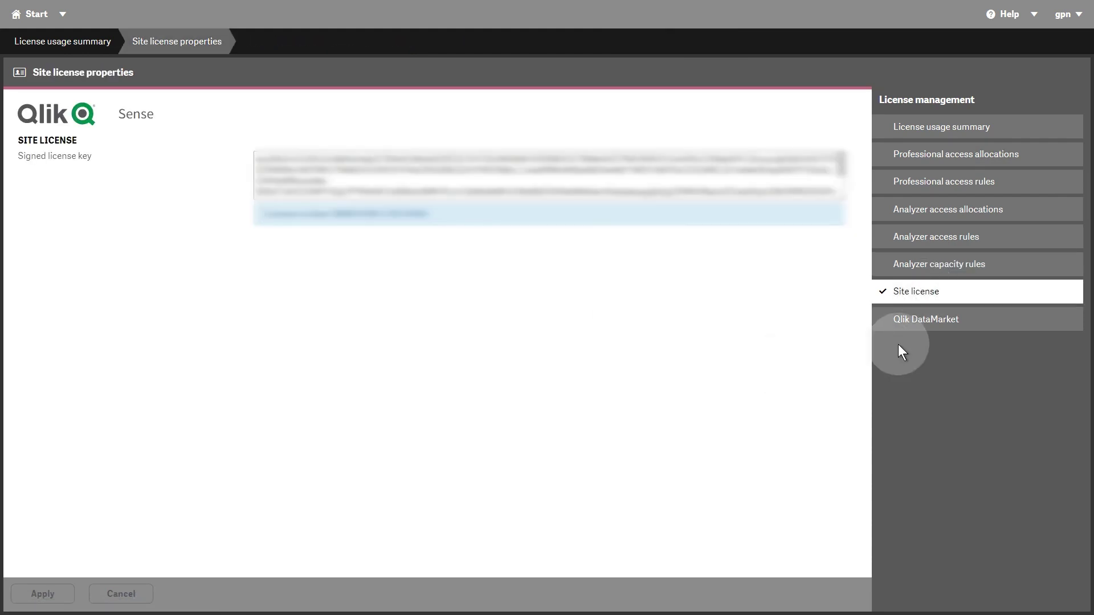
View the 31 installed extensions, then the Tags list with its Supported Extension tag
{"action": "left_click", "coordinate": [19, 16]}
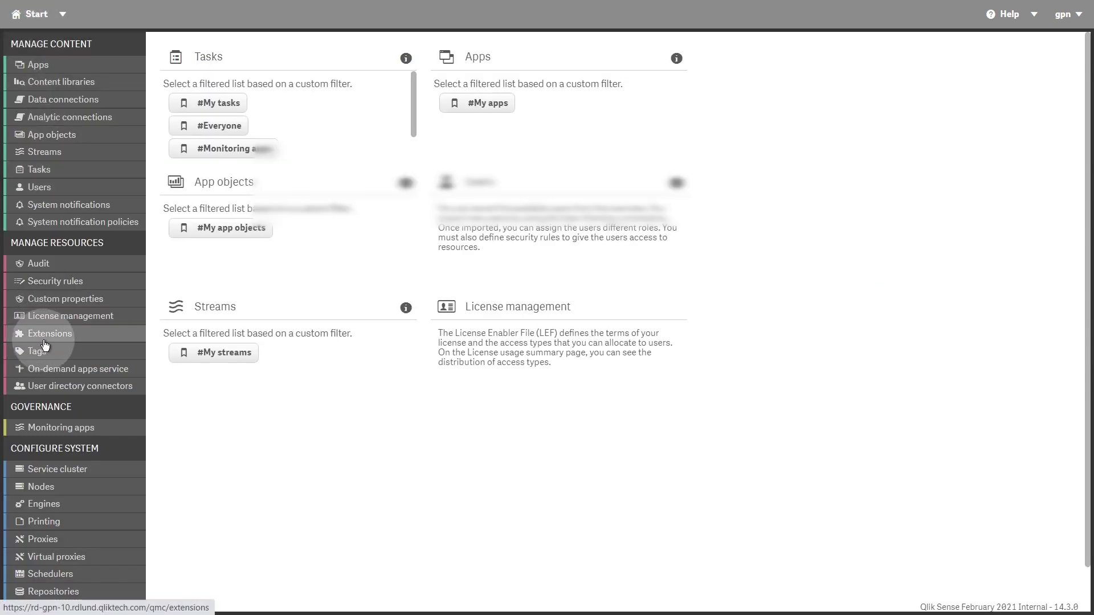
{"action": "left_click", "coordinate": [46, 337]}
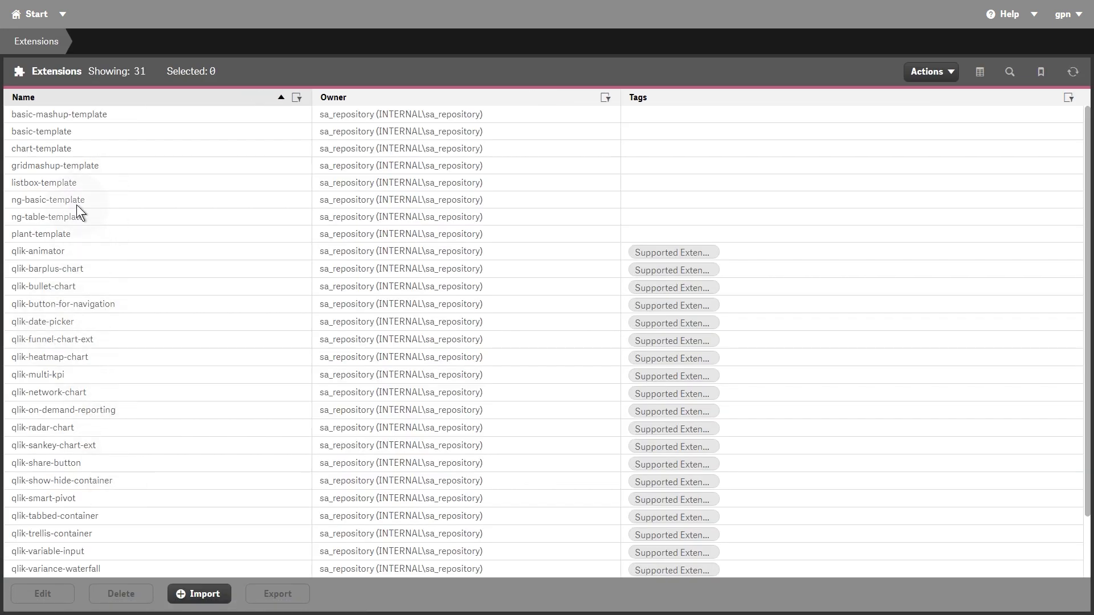
{"action": "left_click", "coordinate": [27, 17]}
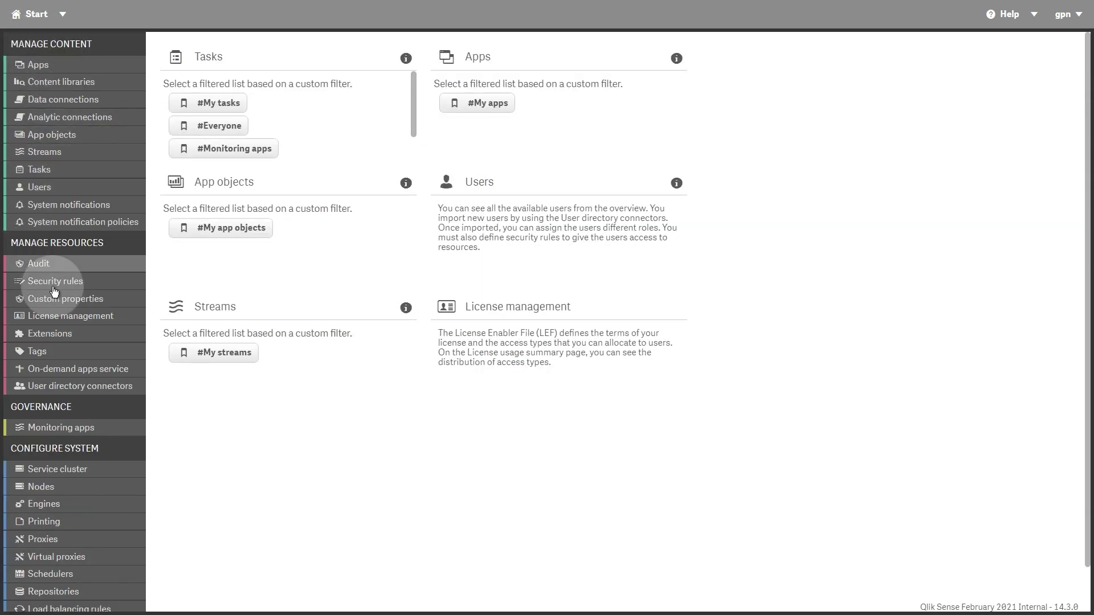
{"action": "left_click", "coordinate": [35, 352]}
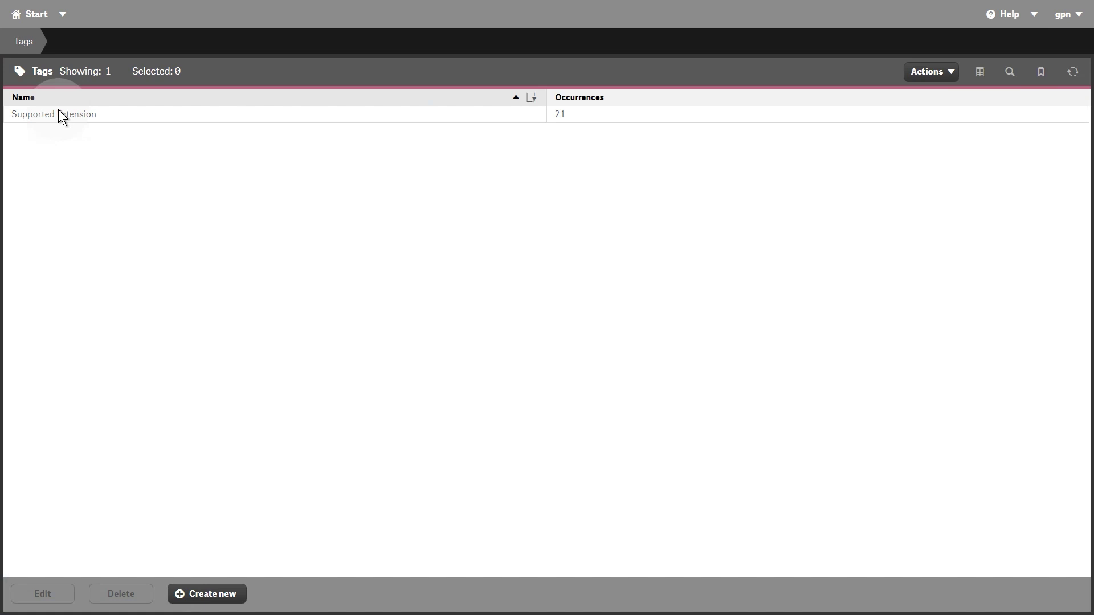
Tick Enable on-demand app service in the On-demand apps service settings and apply it
{"action": "left_click", "coordinate": [23, 17]}
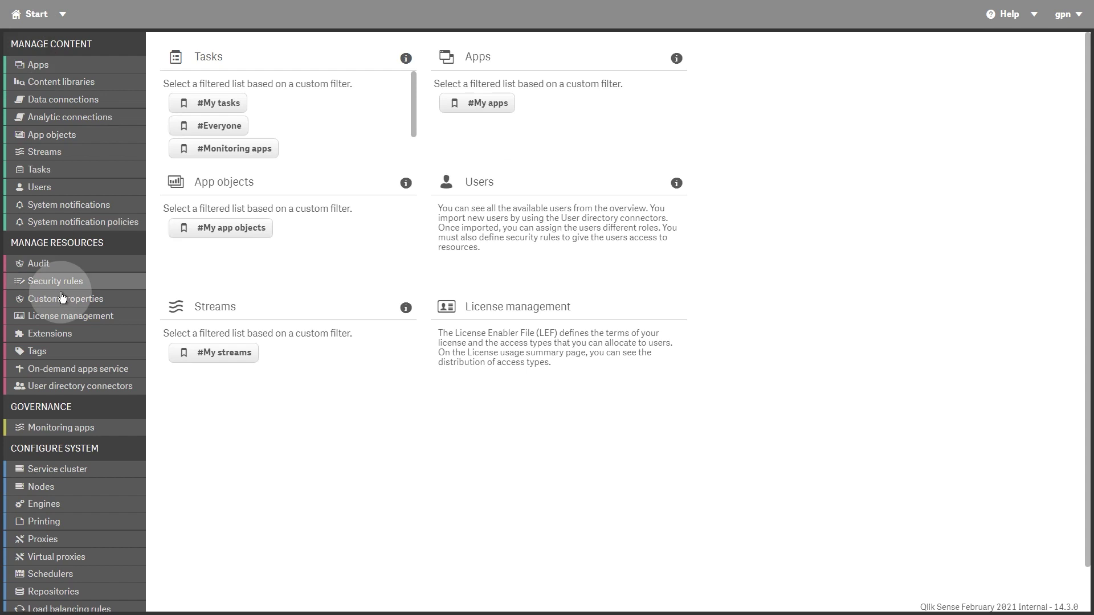
{"action": "left_click", "coordinate": [55, 369]}
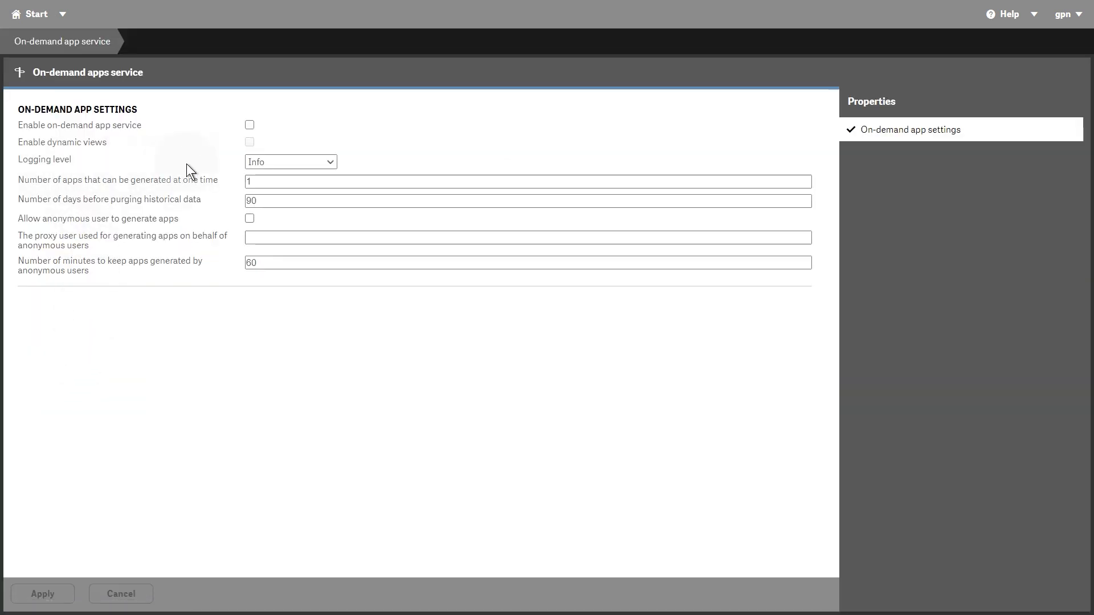
{"action": "left_click", "coordinate": [250, 125]}
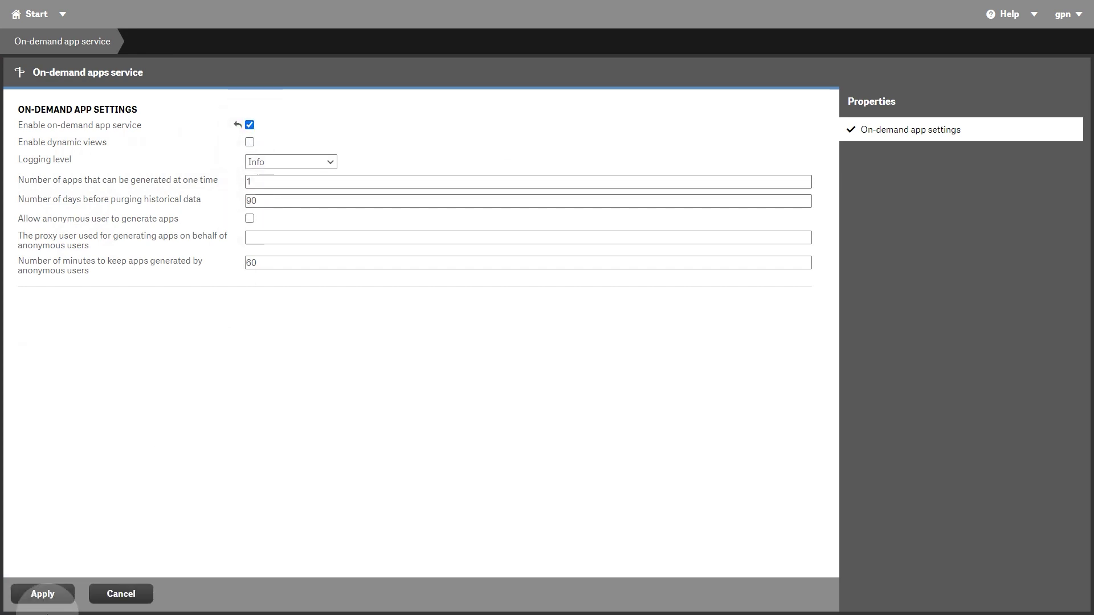
{"action": "left_click", "coordinate": [42, 595]}
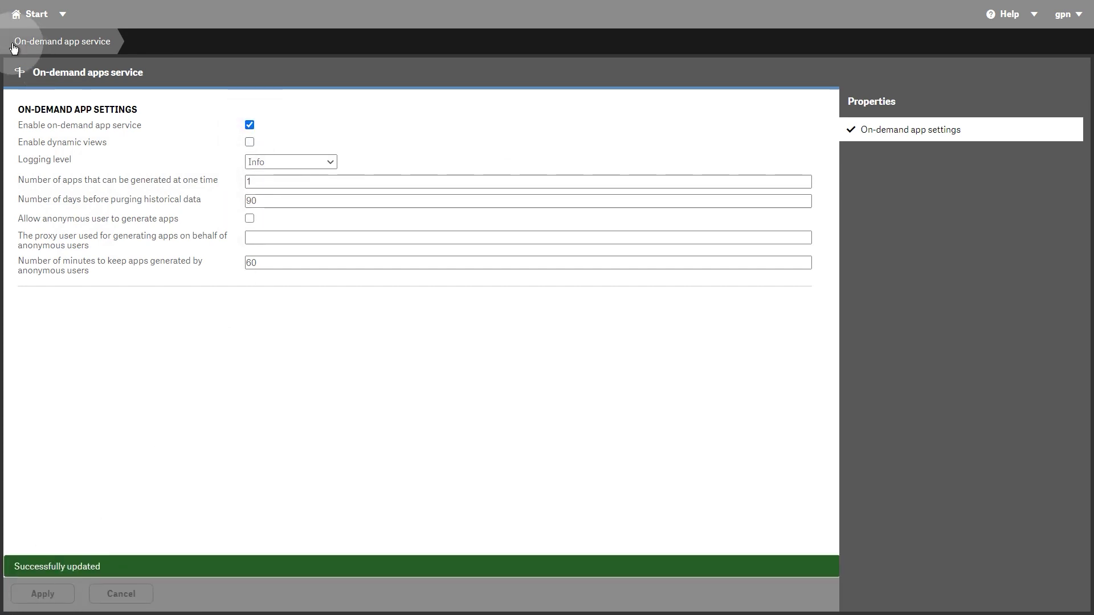
Open the empty User directory connectors list and view the connector types offered by Create new
{"action": "left_click", "coordinate": [29, 17]}
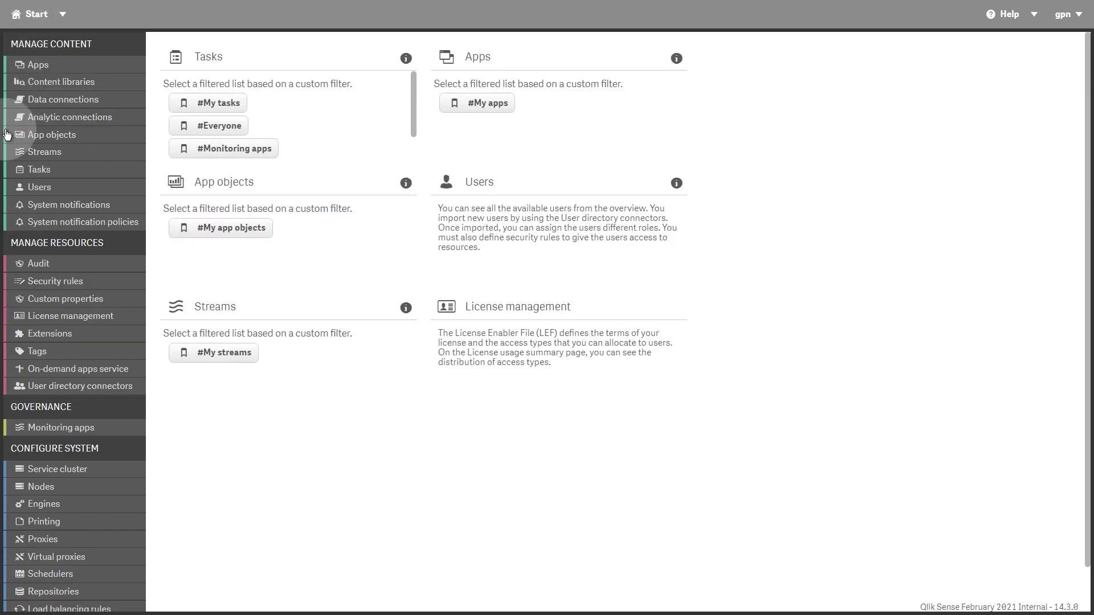
{"action": "left_click", "coordinate": [49, 386]}
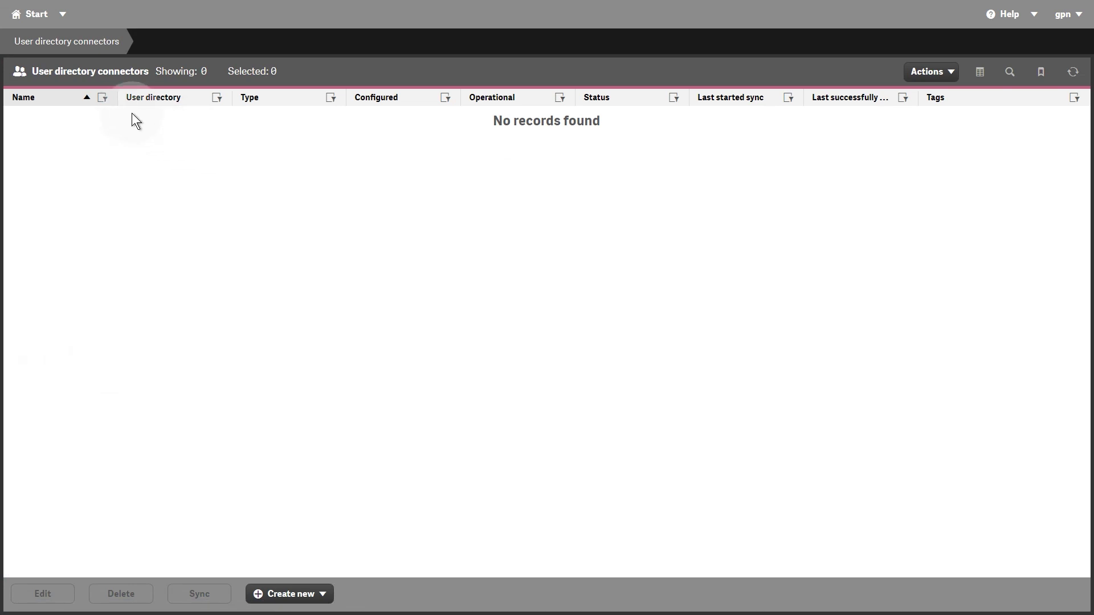
{"action": "left_click", "coordinate": [313, 595]}
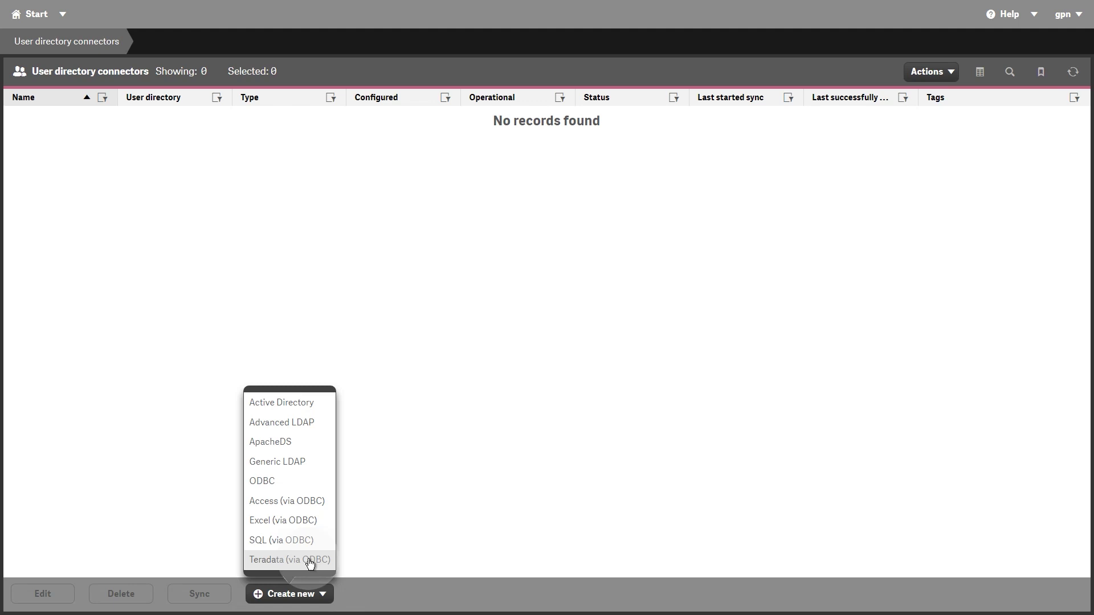
{"action": "left_click", "coordinate": [31, 15]}
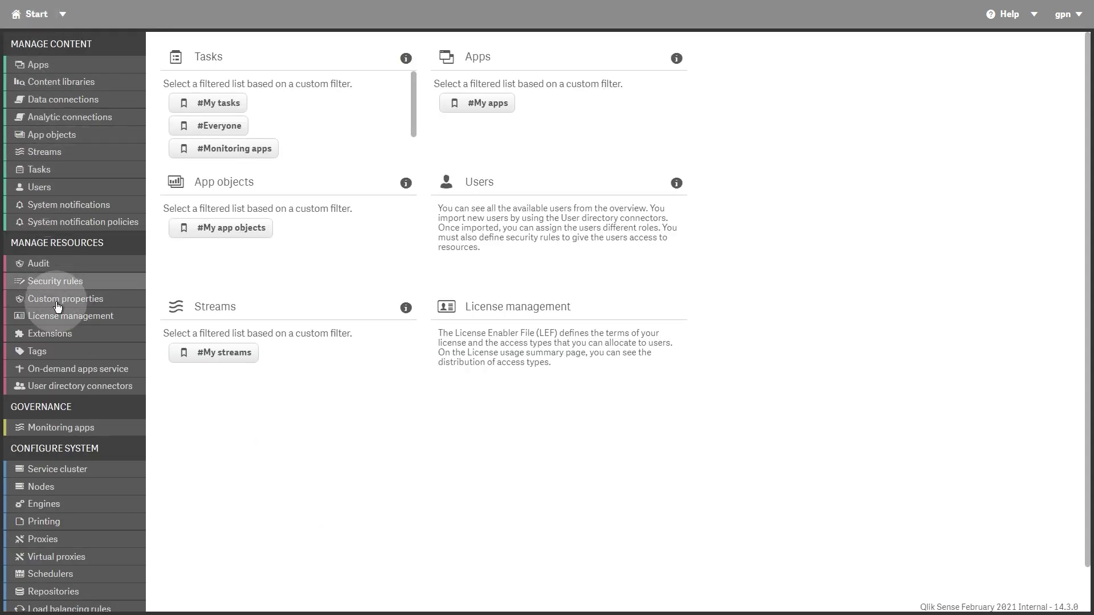
Open the Service cluster settings and list its associated node, Central, with 5 of 5 services running
{"action": "left_click", "coordinate": [48, 432]}
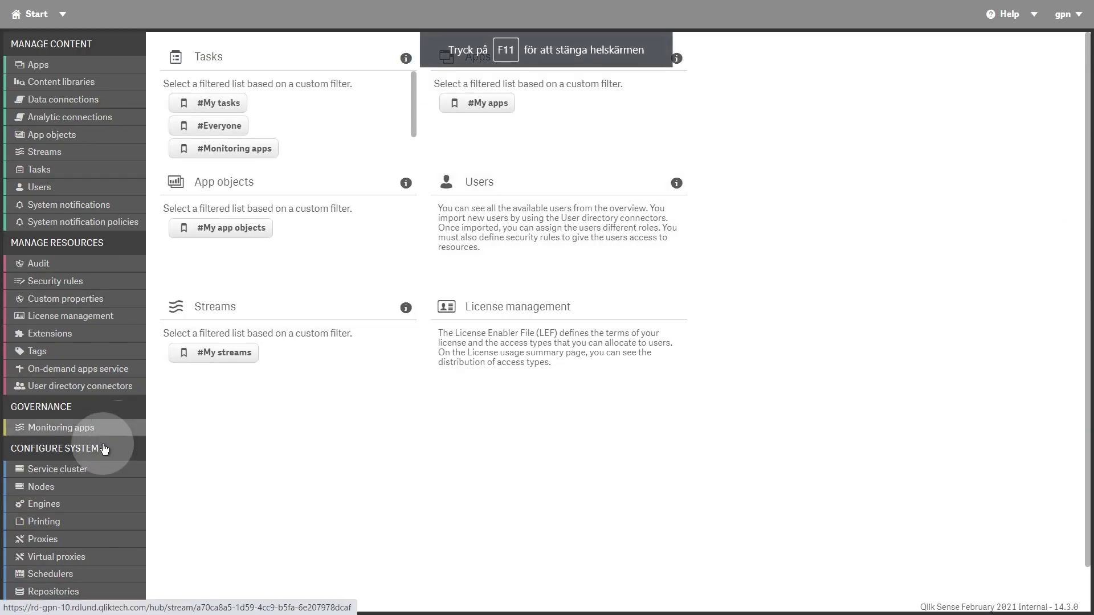
{"action": "left_click", "coordinate": [67, 471]}
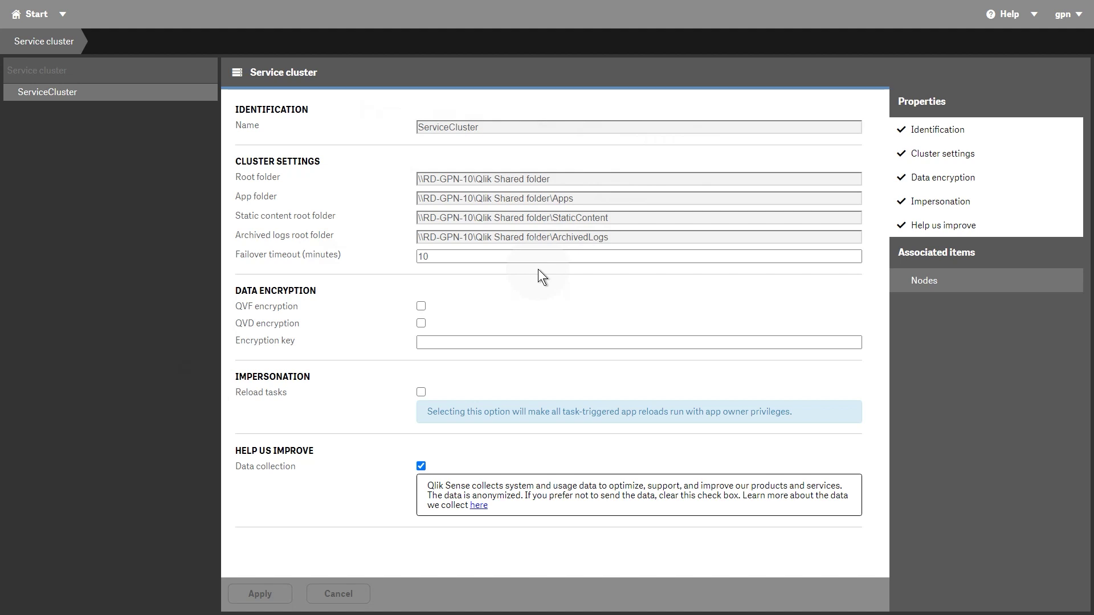
{"action": "left_click", "coordinate": [924, 282]}
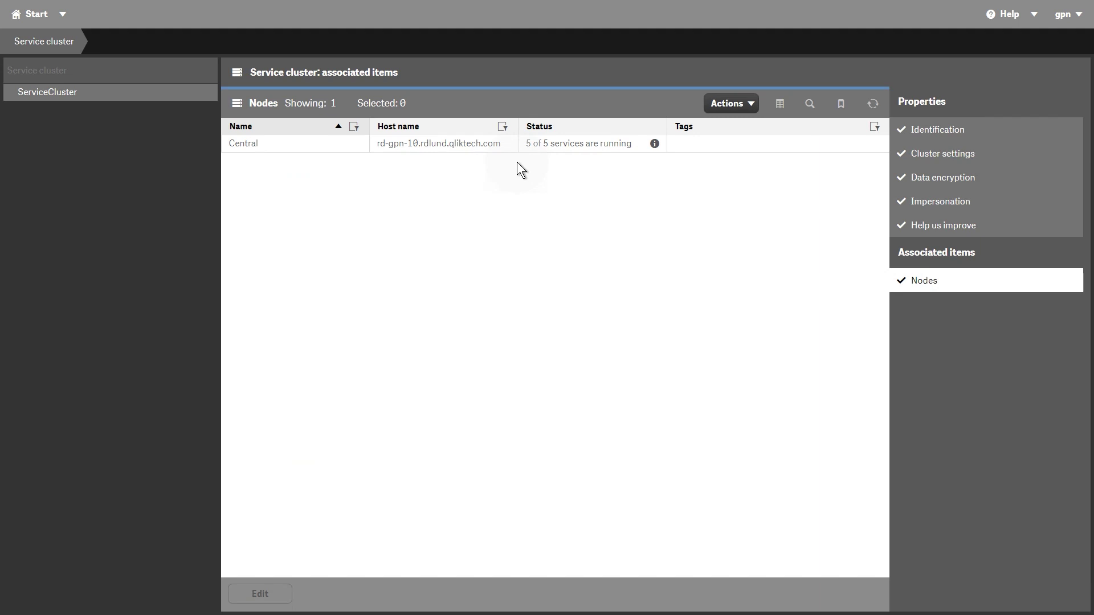
{"action": "left_click", "coordinate": [23, 13]}
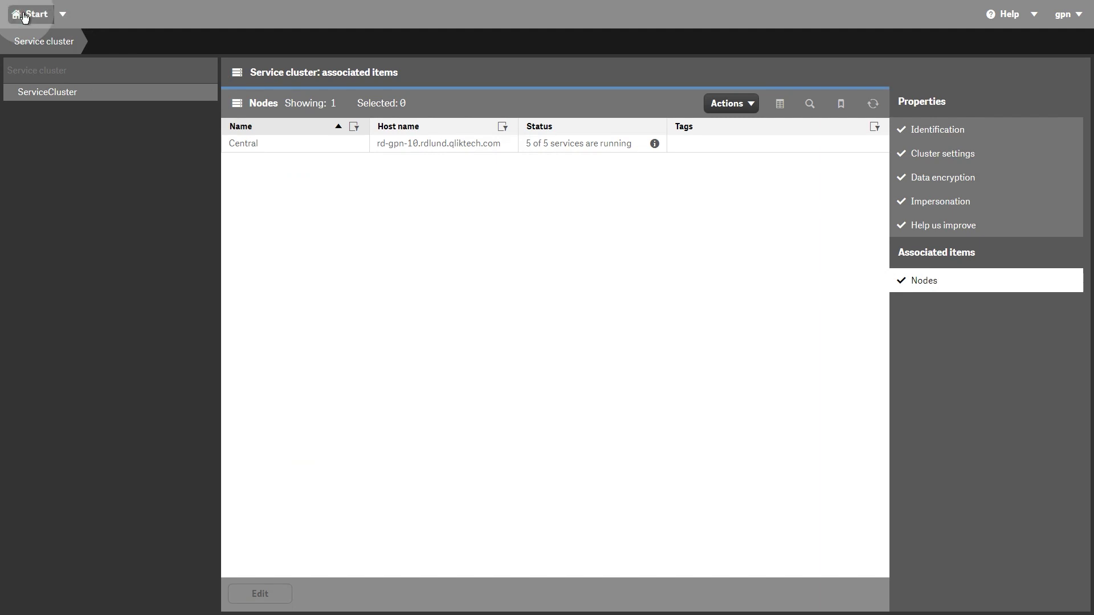
Open the Nodes list, start a new node, then abandon the form for the Start page
{"action": "left_click", "coordinate": [46, 468]}
{"action": "left_click", "coordinate": [46, 484]}
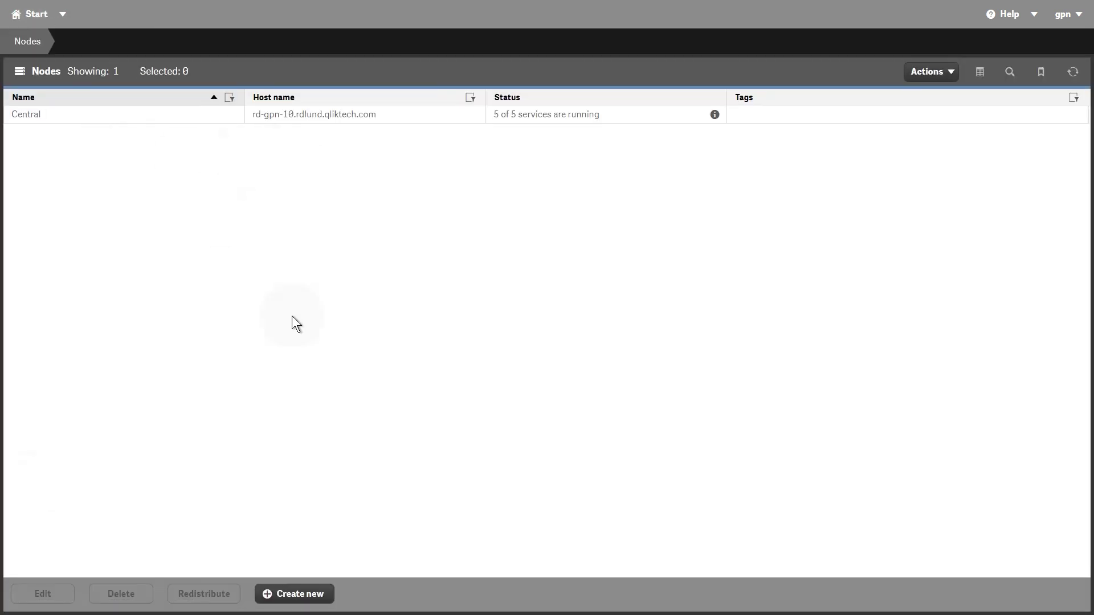
{"action": "left_click", "coordinate": [286, 596]}
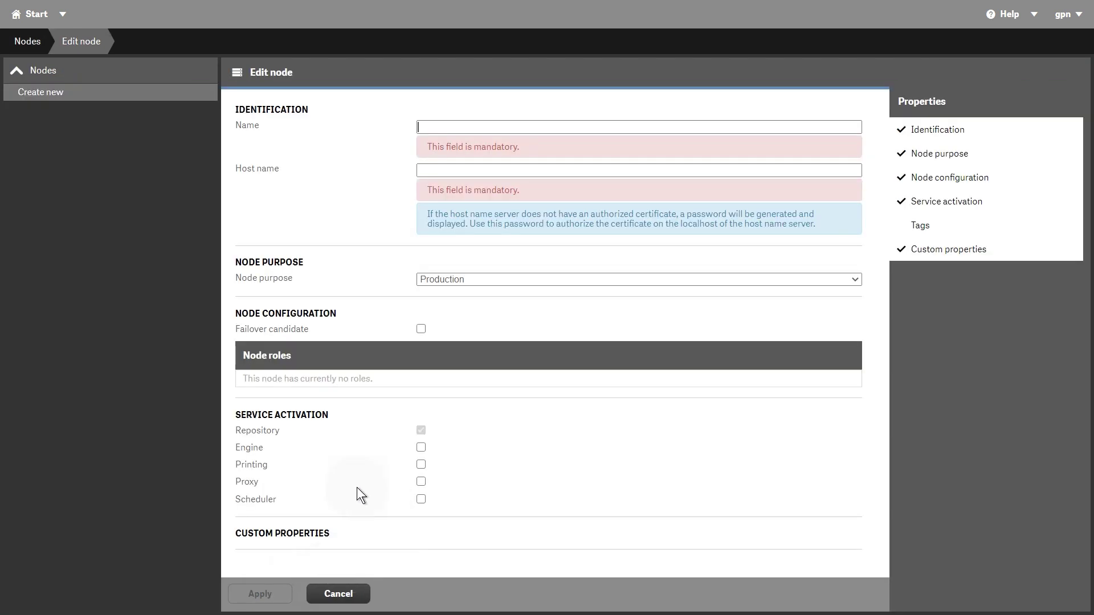
{"action": "left_click", "coordinate": [26, 44]}
{"action": "left_click", "coordinate": [22, 16]}
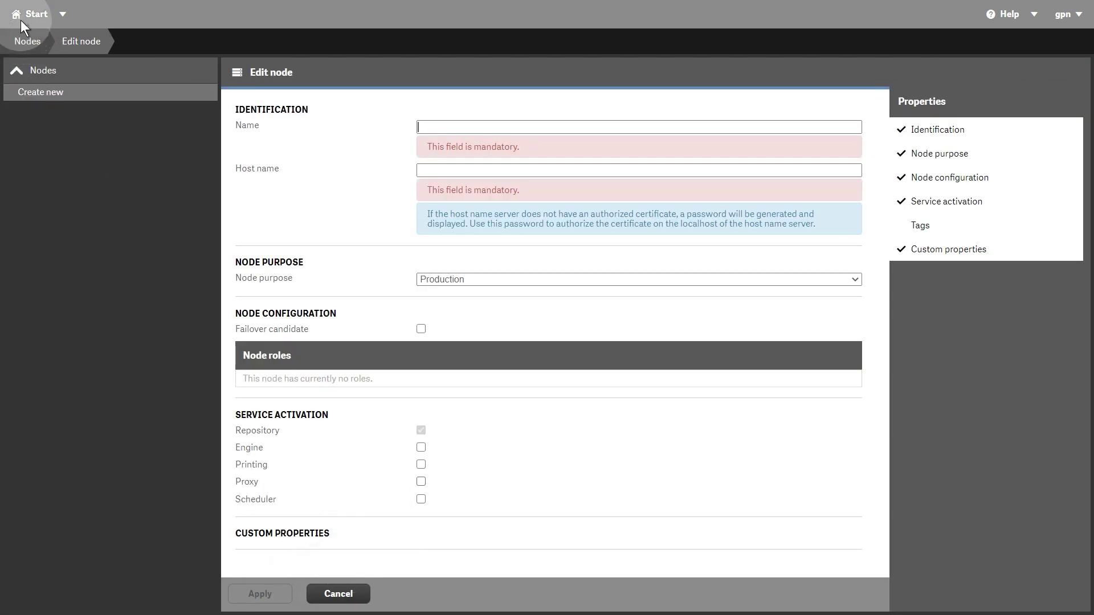
{"action": "left_click", "coordinate": [57, 539]}
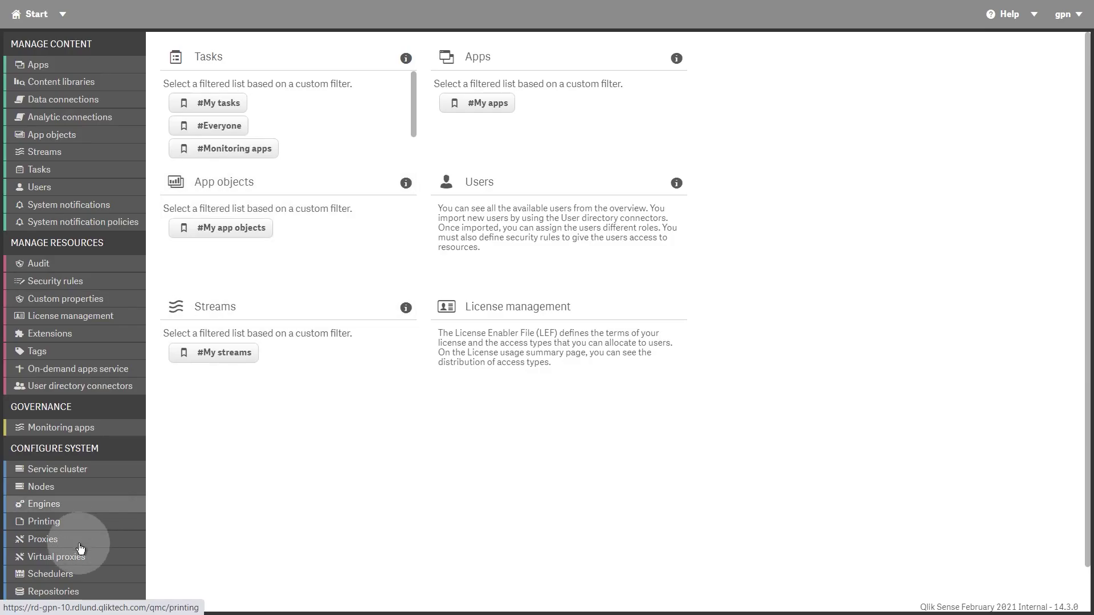
{"action": "left_click", "coordinate": [41, 506]}
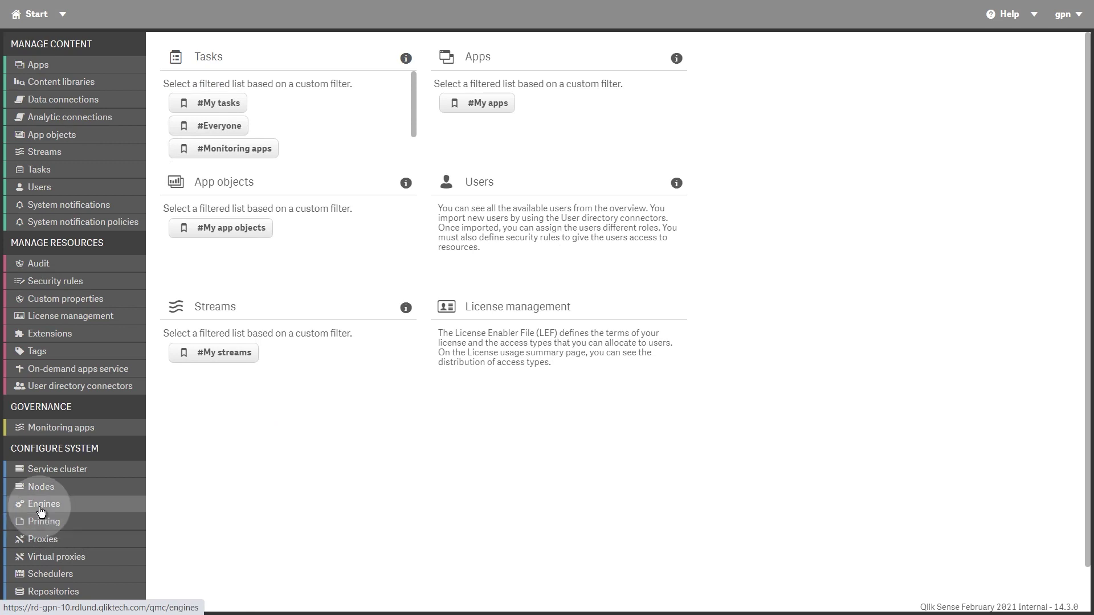
Open a blank virtual proxy form, abandon it, then show the Schedulers list with Central running
{"action": "left_click", "coordinate": [56, 558]}
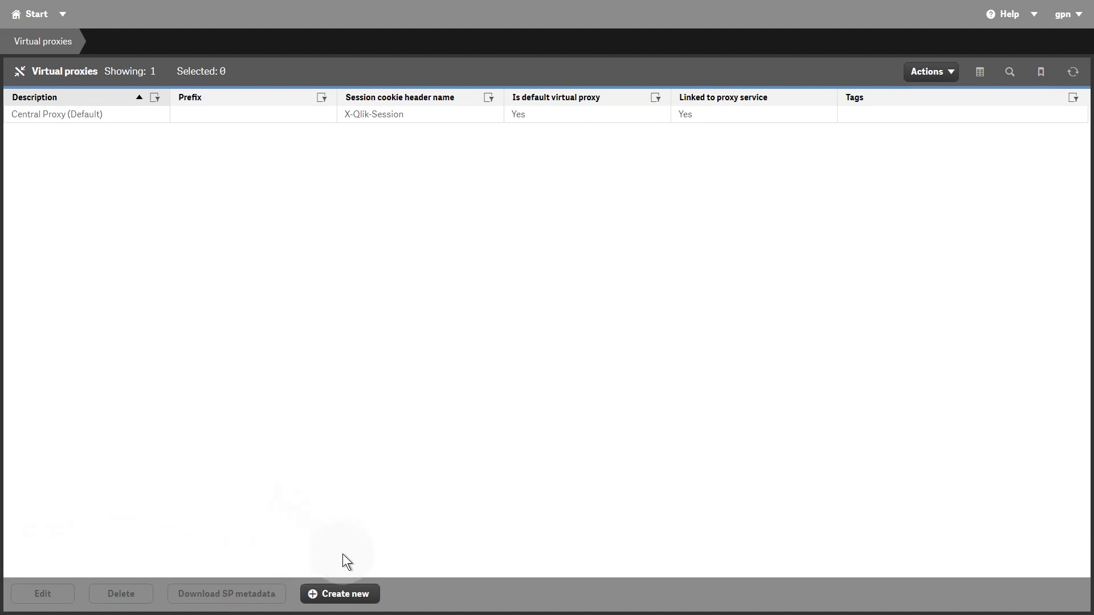
{"action": "left_click", "coordinate": [338, 596]}
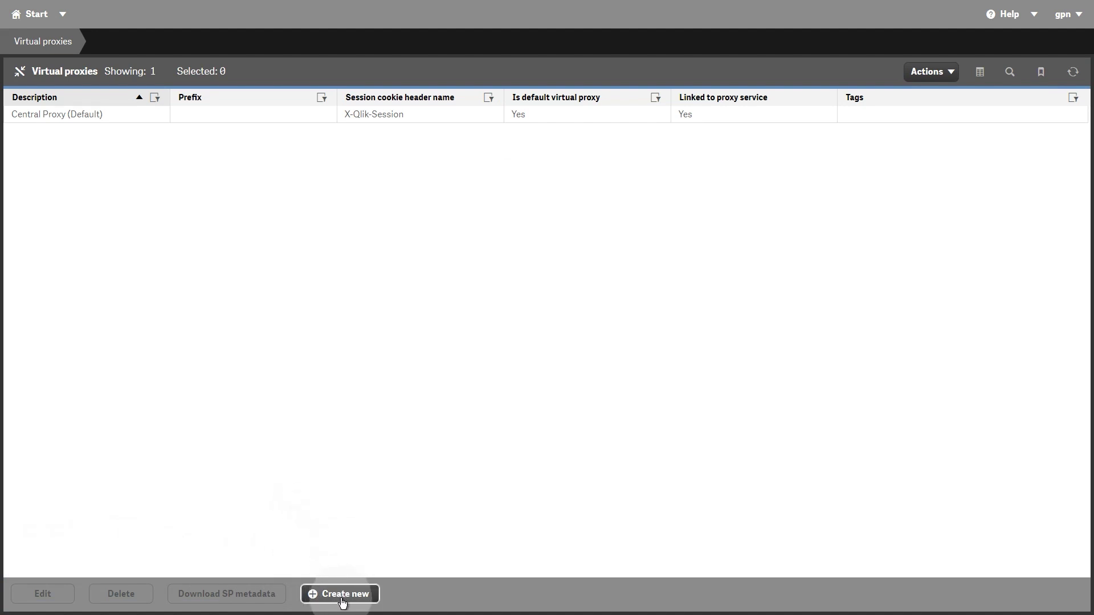
{"action": "left_click", "coordinate": [341, 598]}
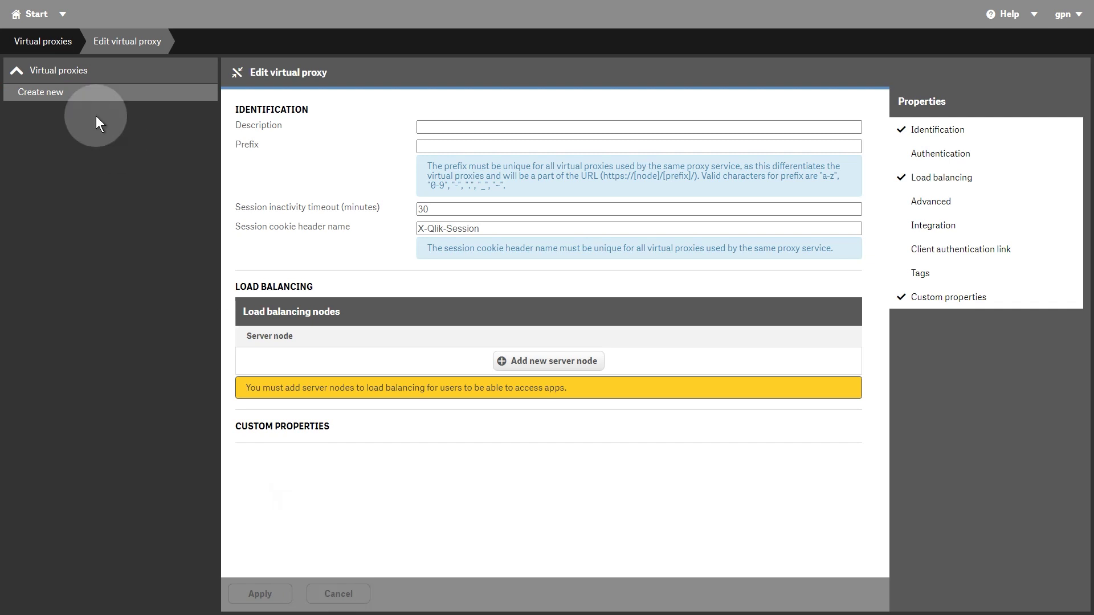
{"action": "left_click", "coordinate": [34, 13]}
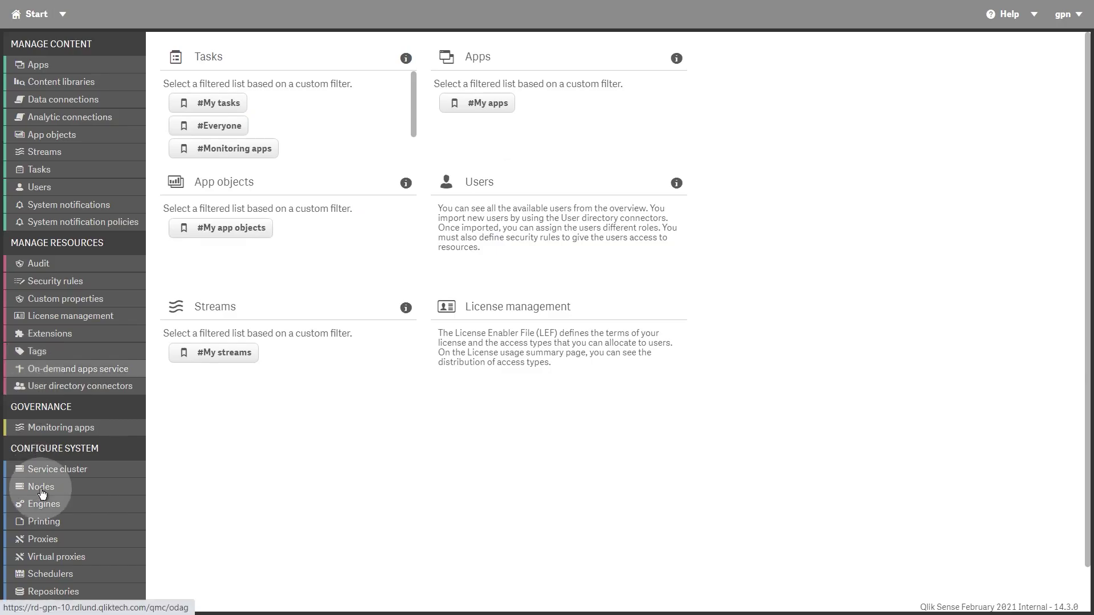
{"action": "left_click", "coordinate": [37, 575]}
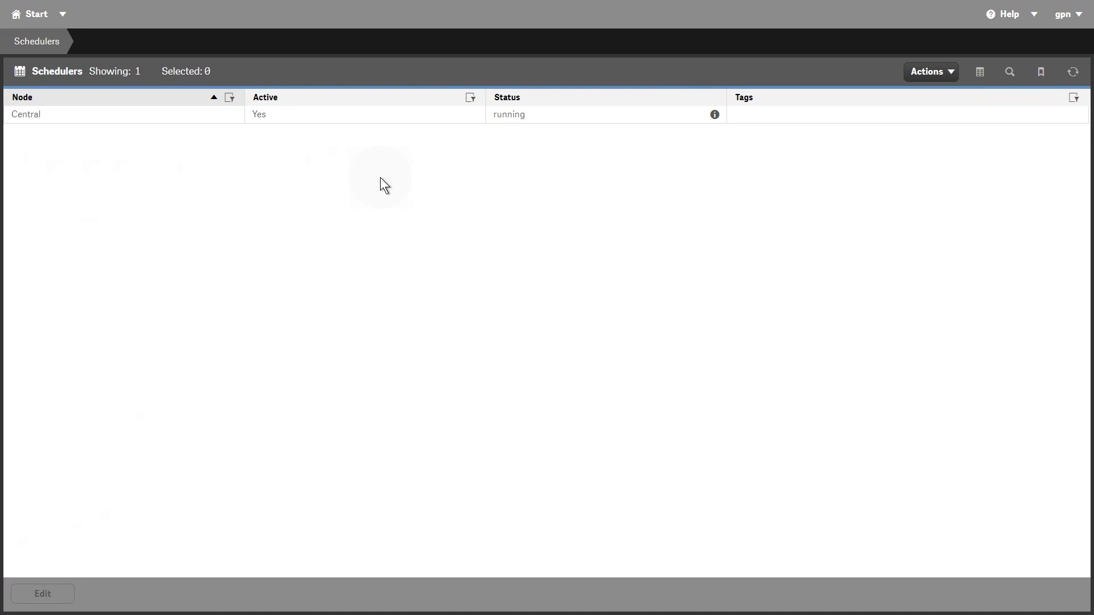
Review the repositories list and select the Central repository node
{"action": "left_click", "coordinate": [27, 16]}
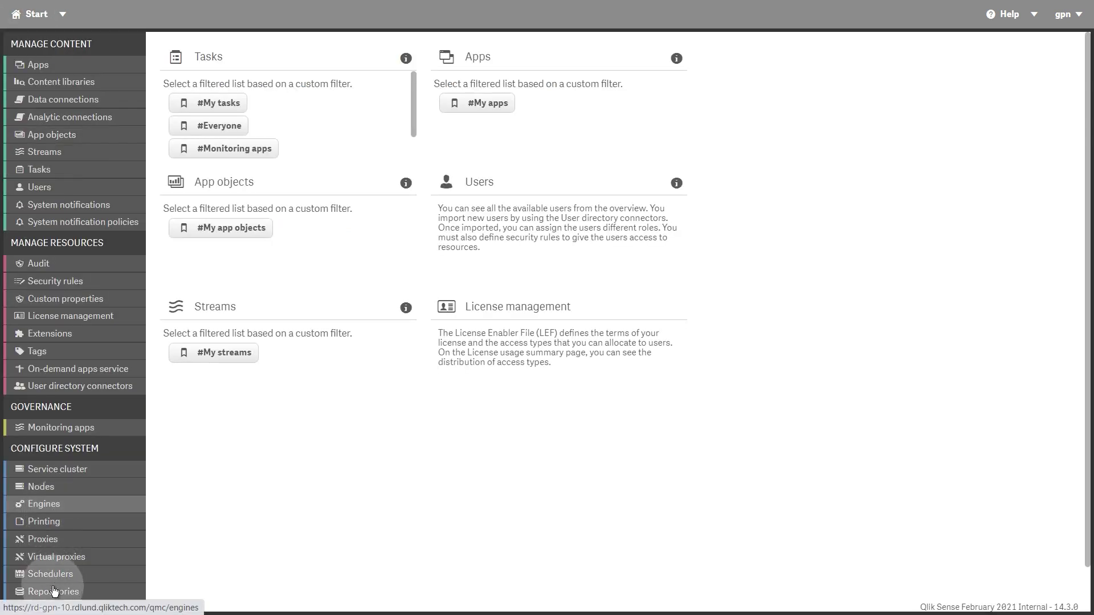
{"action": "left_click", "coordinate": [53, 591]}
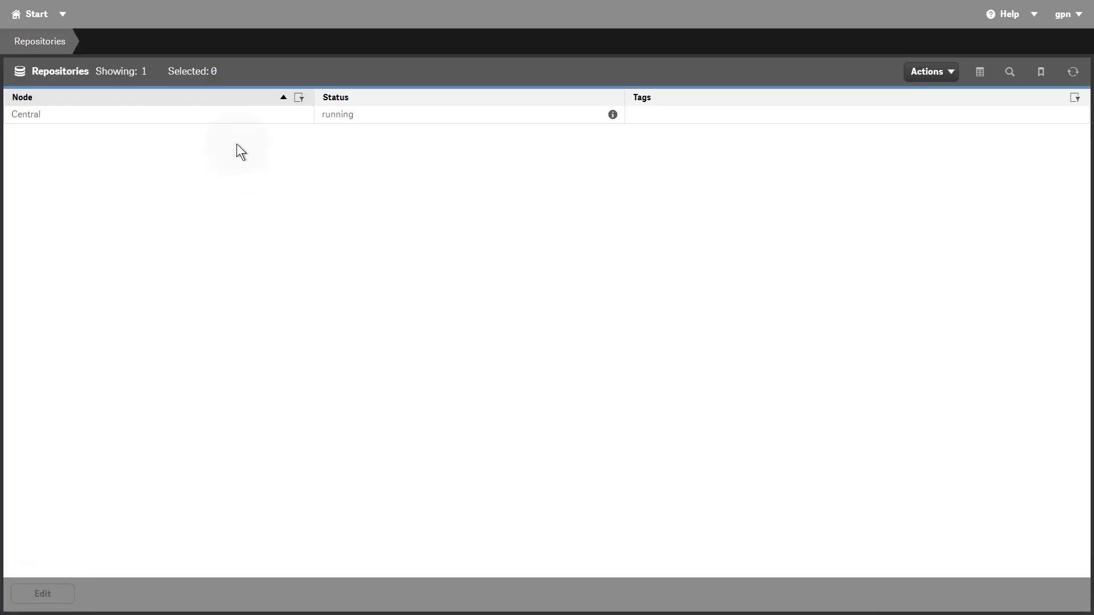
{"action": "left_click", "coordinate": [32, 117]}
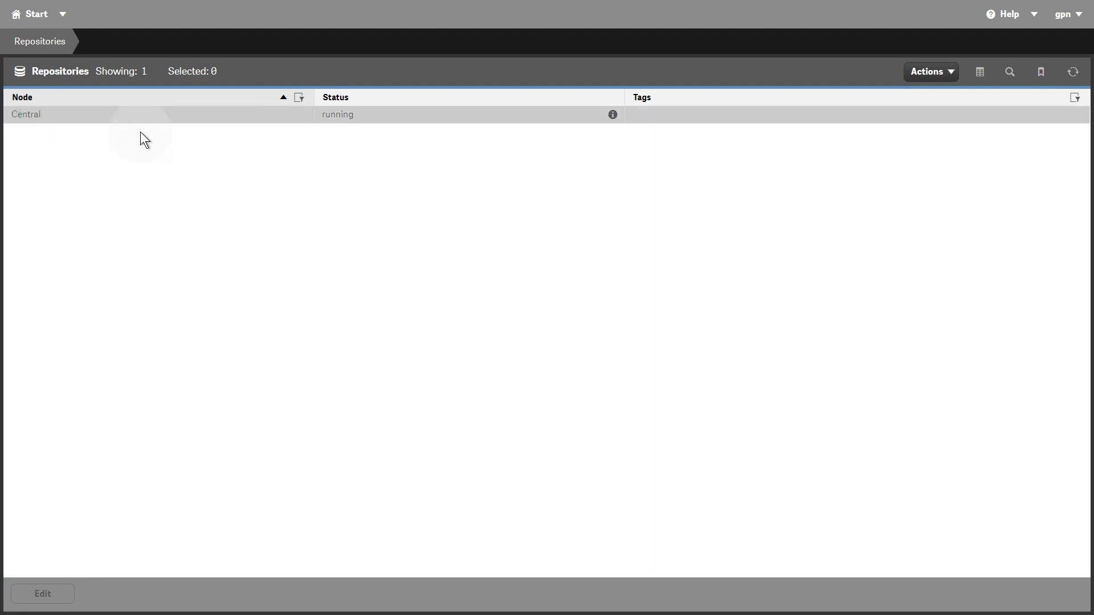
{"action": "left_click", "coordinate": [129, 136]}
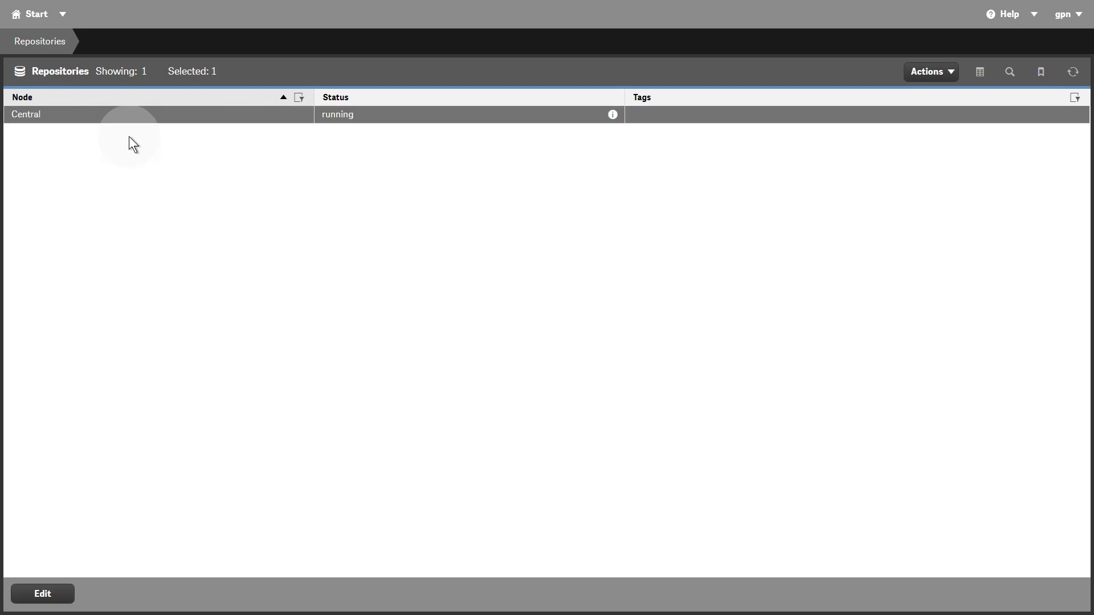
View the two load balancing rules and start a blank new rule
{"action": "left_click", "coordinate": [31, 14]}
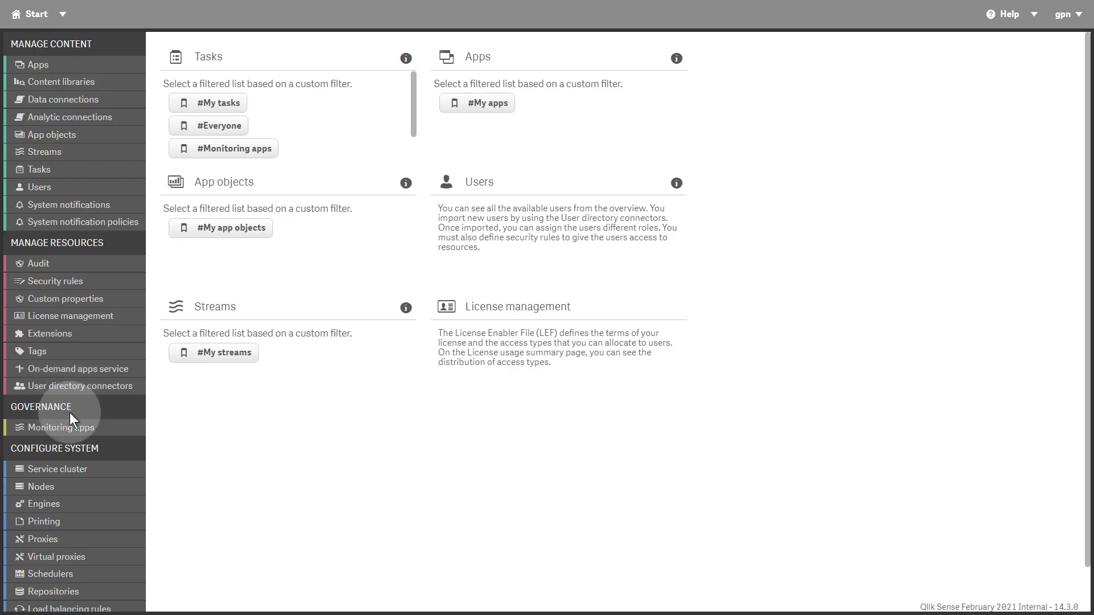
{"action": "left_click", "coordinate": [67, 608]}
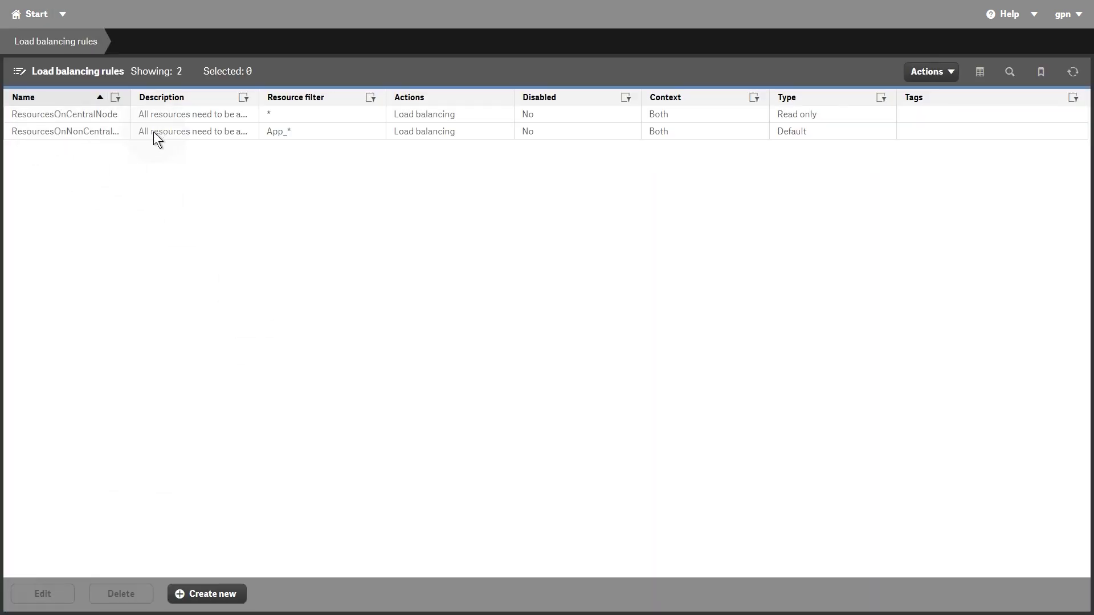
{"action": "left_click", "coordinate": [201, 594]}
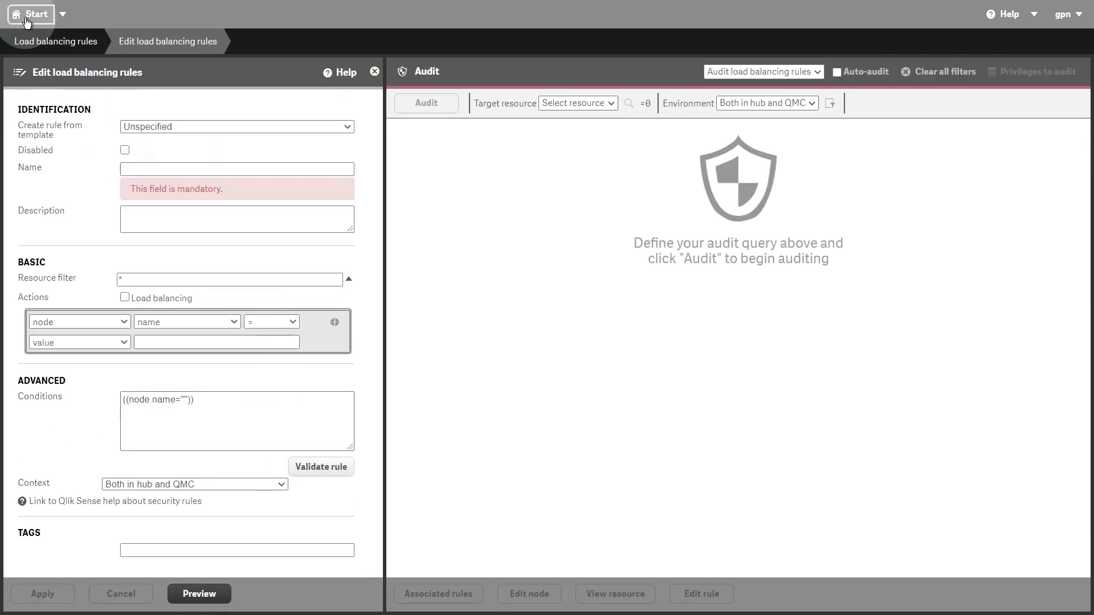
Browse Cloud distribution's app distribution status, then its Deployment setup page pointing to Multi-cloud setup
{"action": "left_click", "coordinate": [25, 19]}
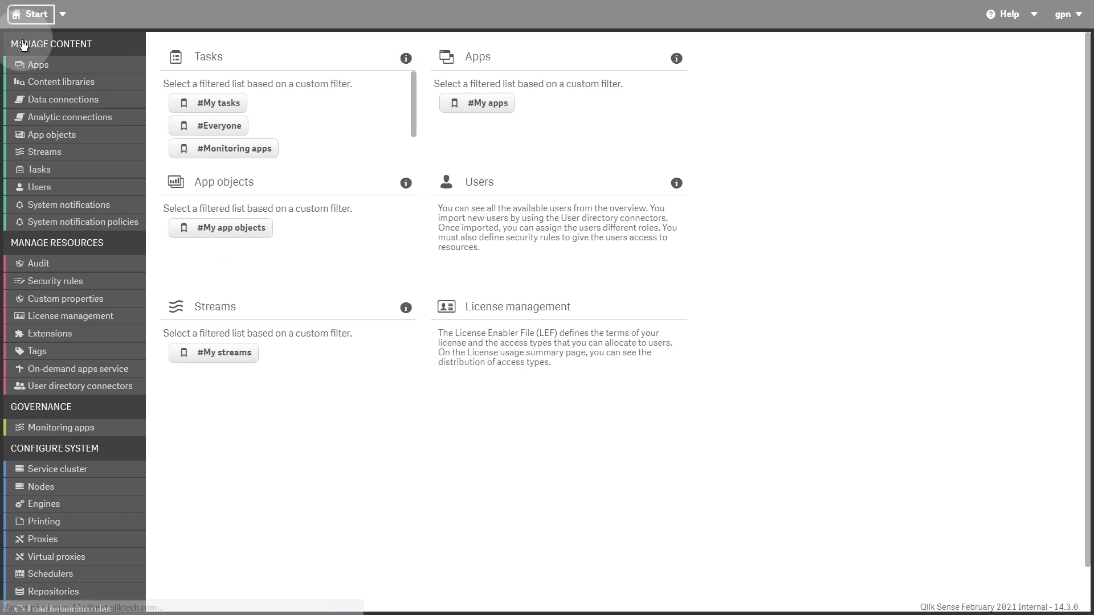
{"action": "scroll", "coordinate": [129, 450], "scroll_direction": "down", "scroll_amount": 1}
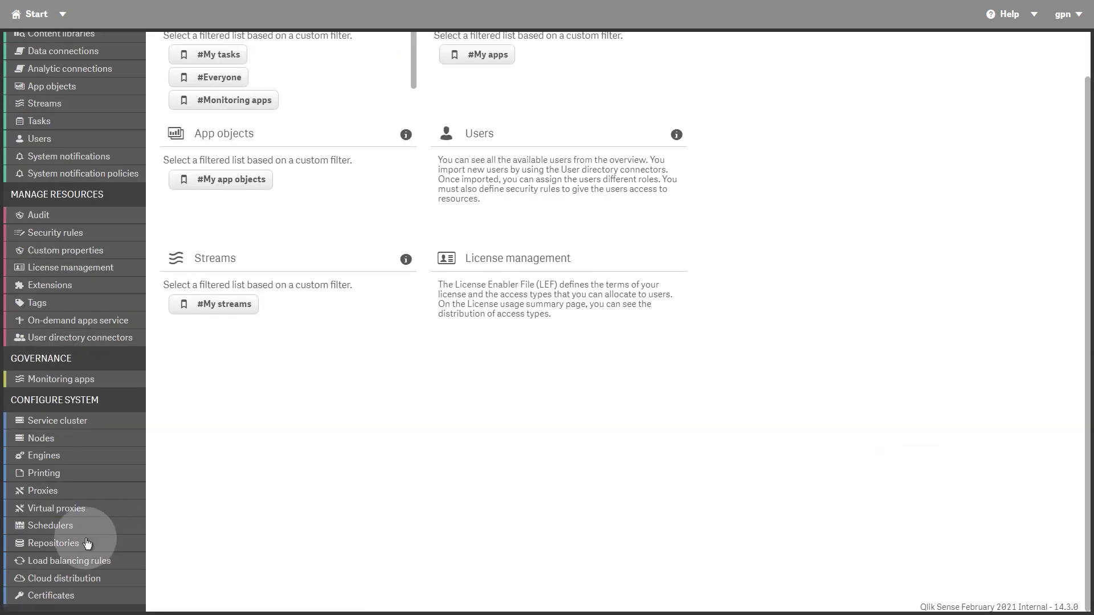
{"action": "left_click", "coordinate": [63, 585]}
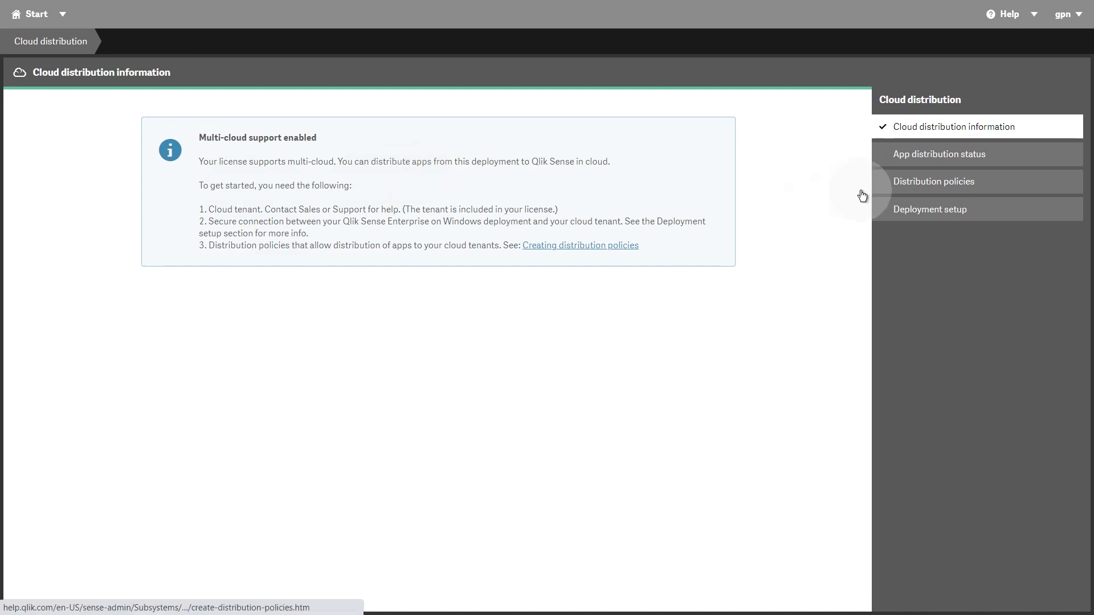
{"action": "left_click", "coordinate": [912, 161]}
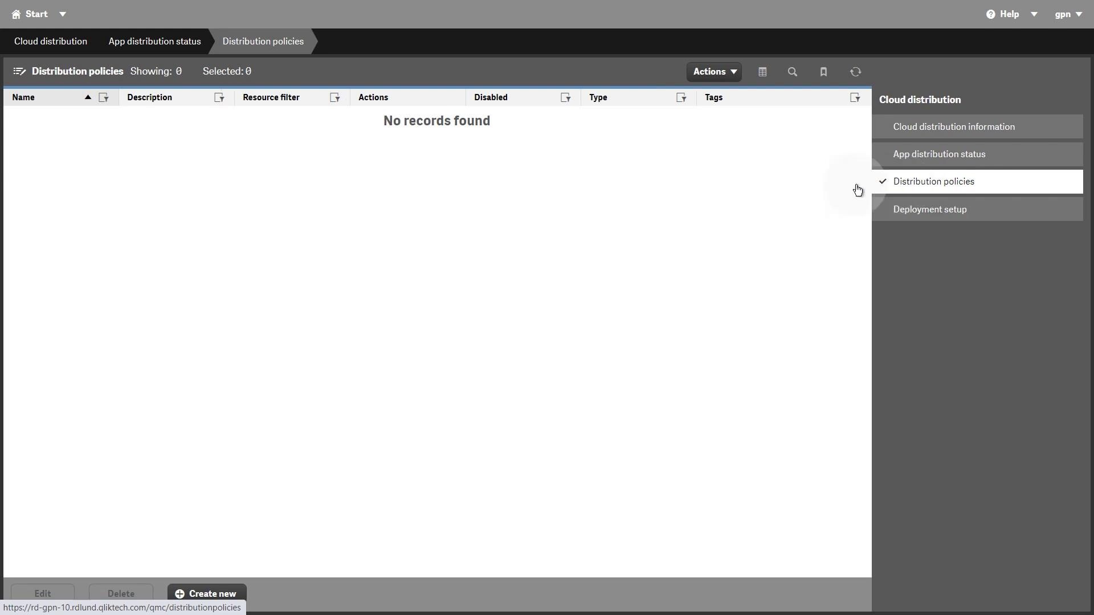
{"action": "left_click", "coordinate": [935, 210]}
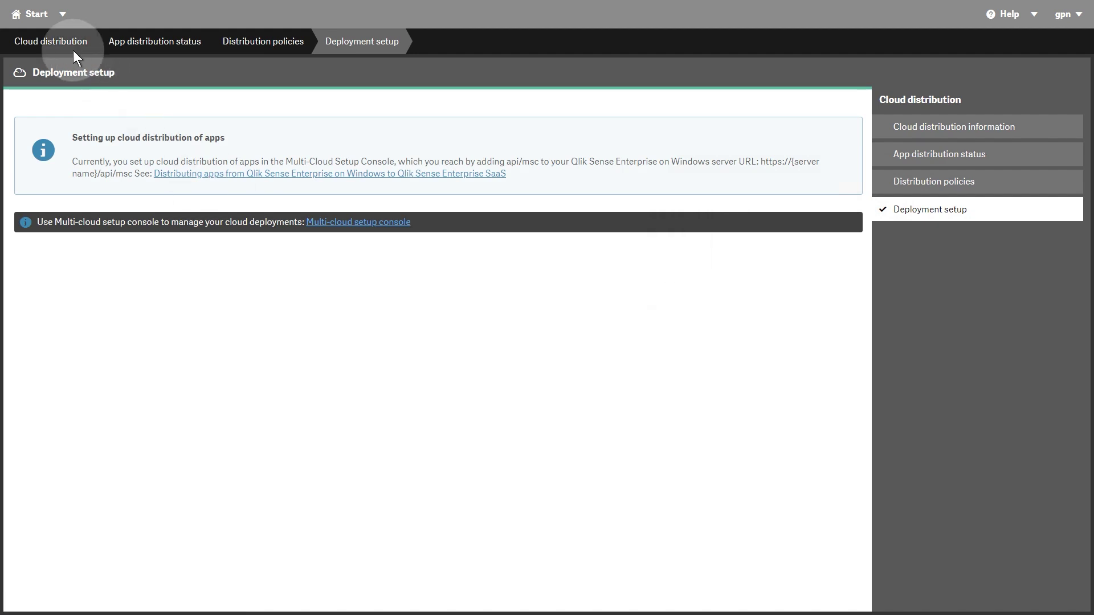
View the Certificates export page (Windows format, no machine name), then return to Start
{"action": "left_click", "coordinate": [35, 17]}
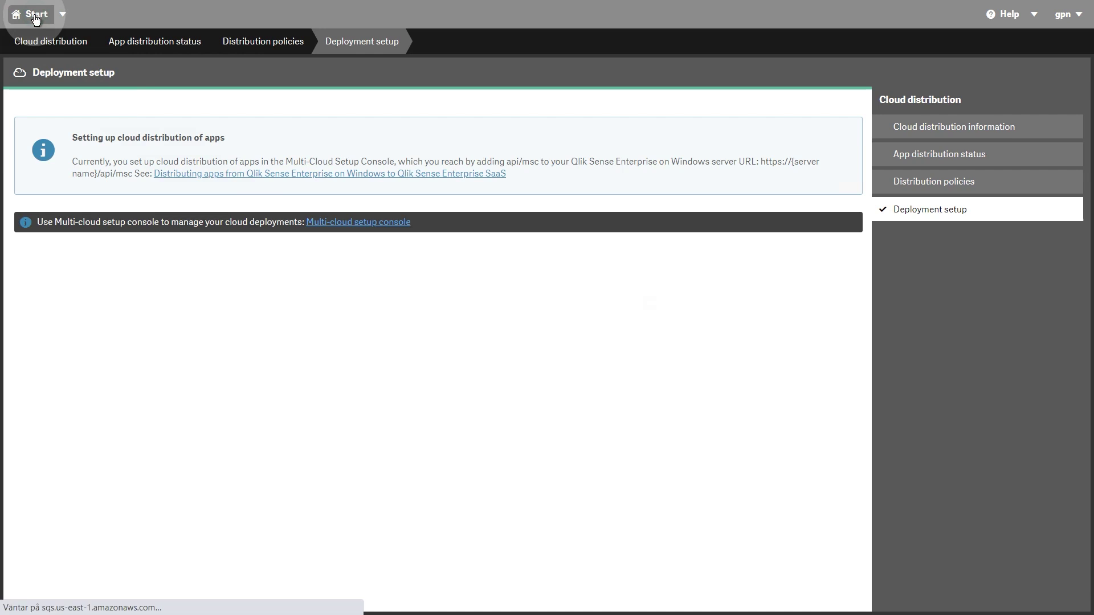
{"action": "scroll", "coordinate": [224, 564], "scroll_direction": "down", "scroll_amount": 1}
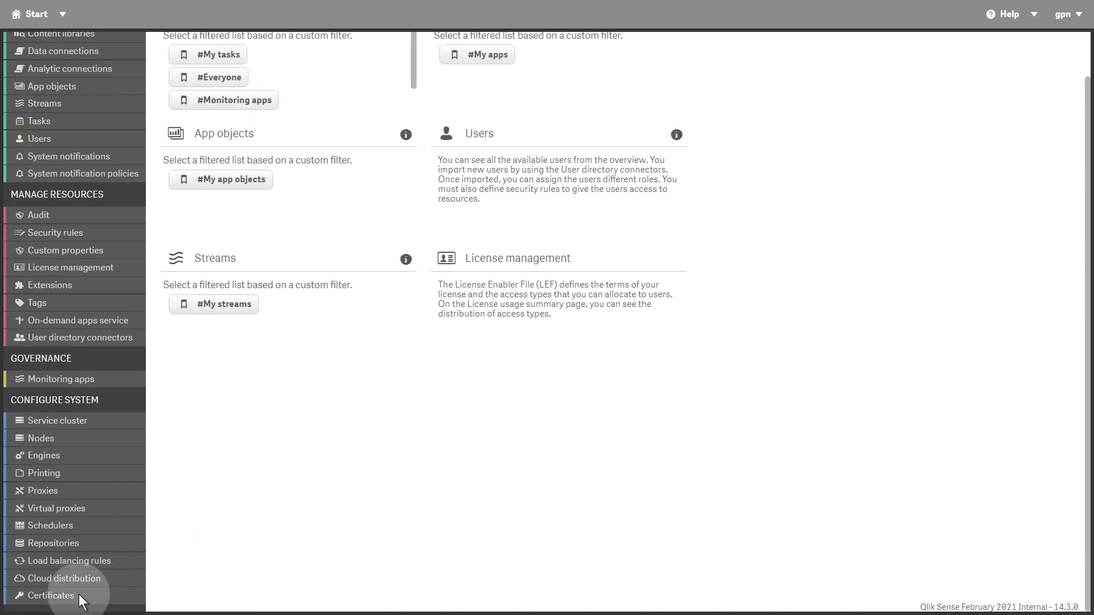
{"action": "left_click", "coordinate": [42, 596]}
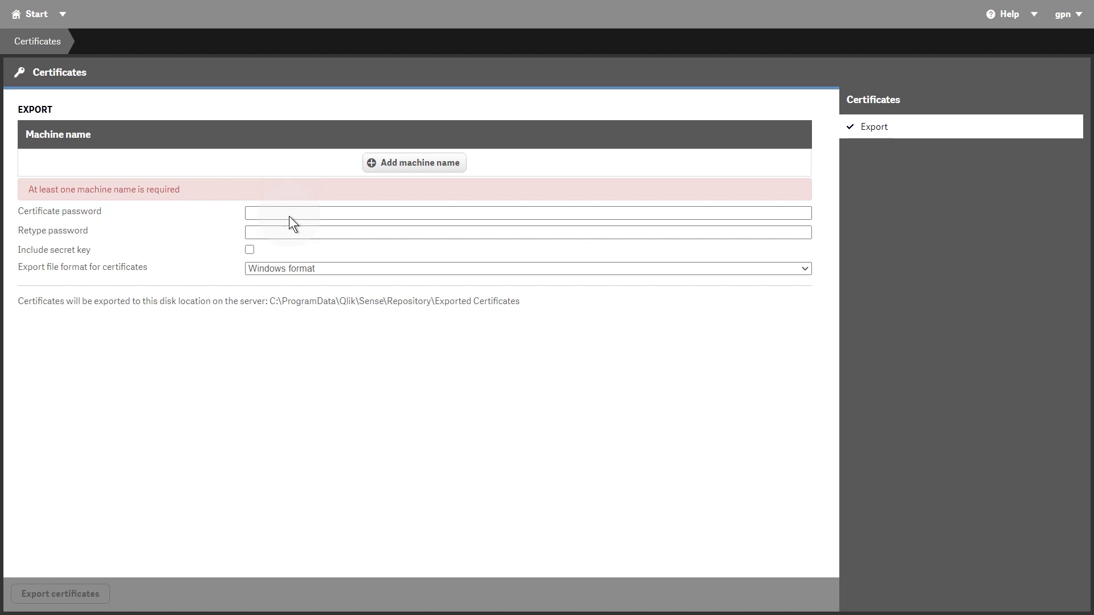
{"action": "left_click", "coordinate": [32, 13]}
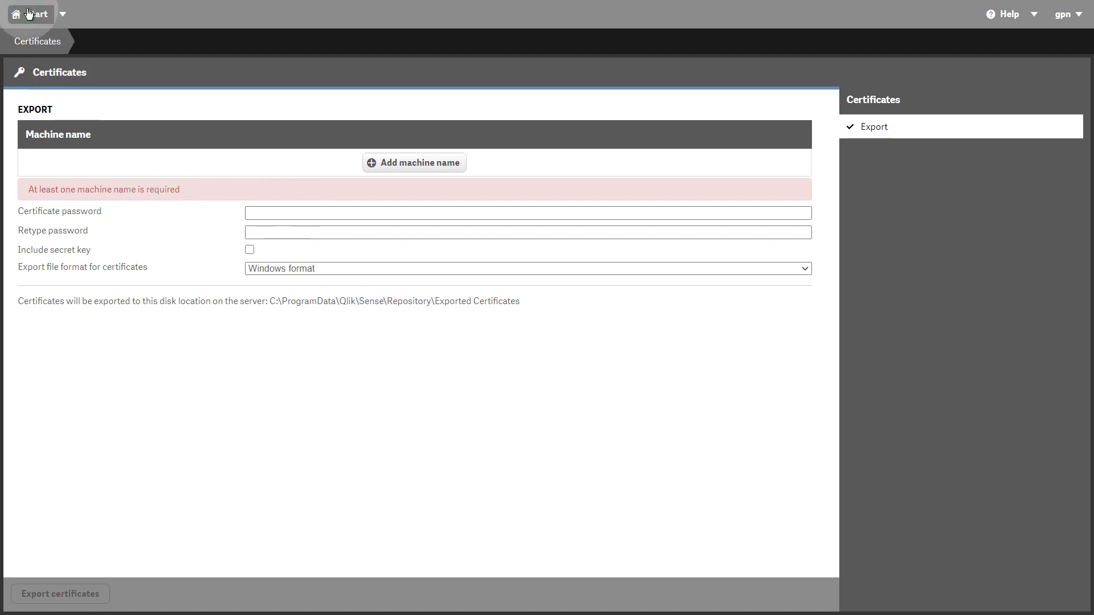